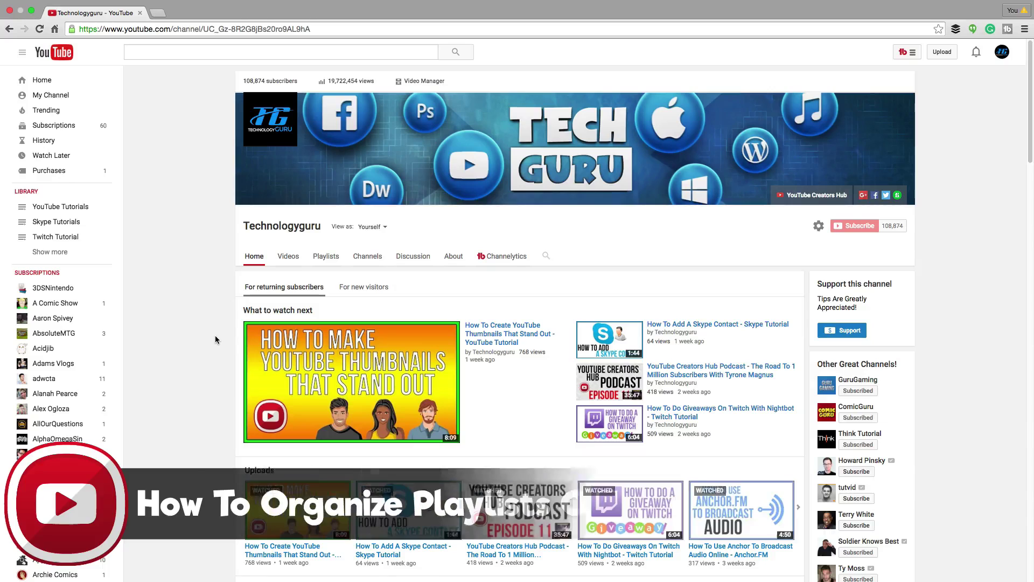
# - Preview the featured video for new visitors, then return to the returning-subscribers view
pyautogui.scroll(-2, 215, 344)
pyautogui.scroll(-2, 214, 348)
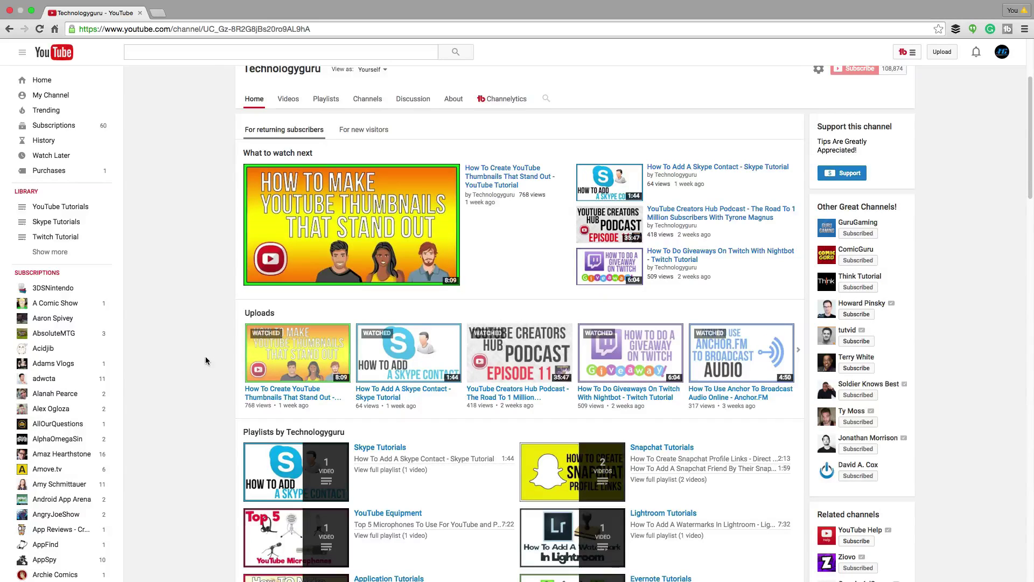
pyautogui.scroll(3, 204, 358)
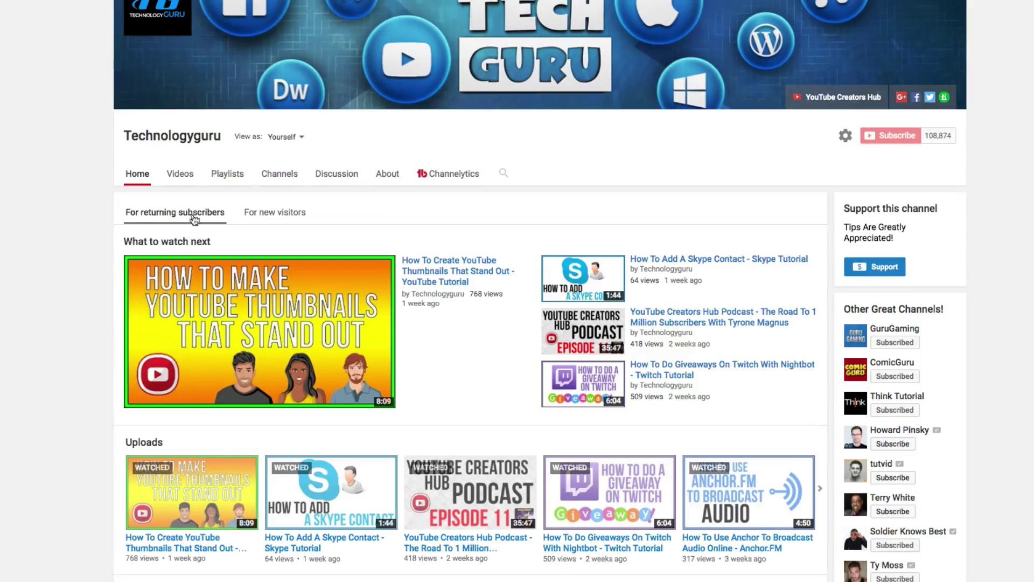
pyautogui.click(270, 216)
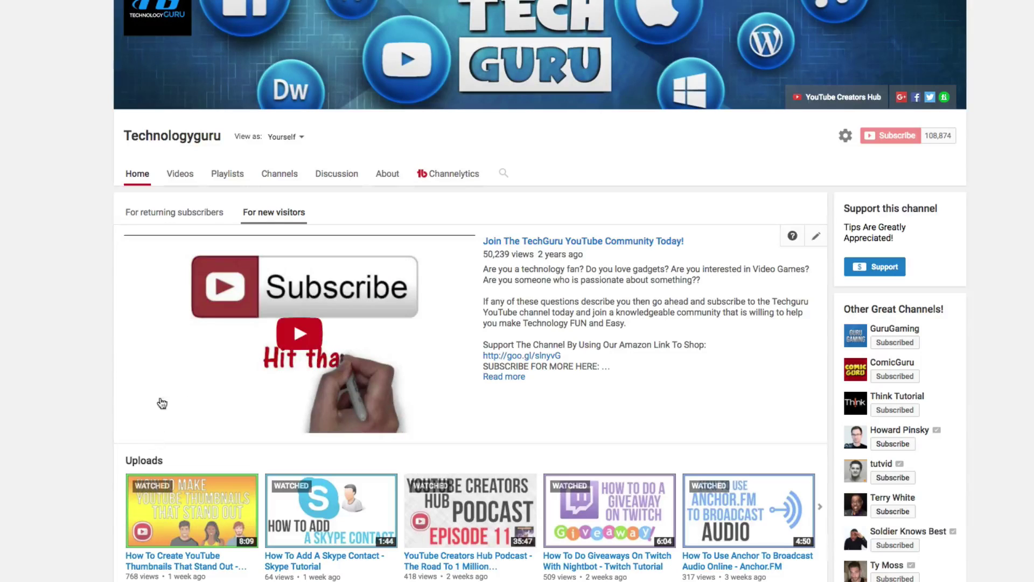
pyautogui.click(153, 212)
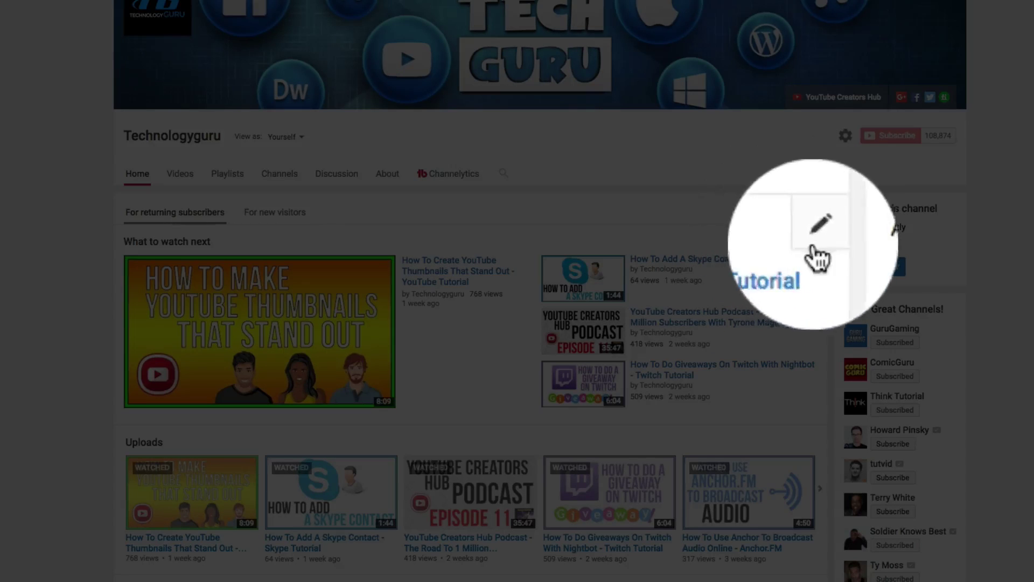
# - Keep the returning-subscribers featured section's default content on Latest upload and save it
pyautogui.click(817, 237)
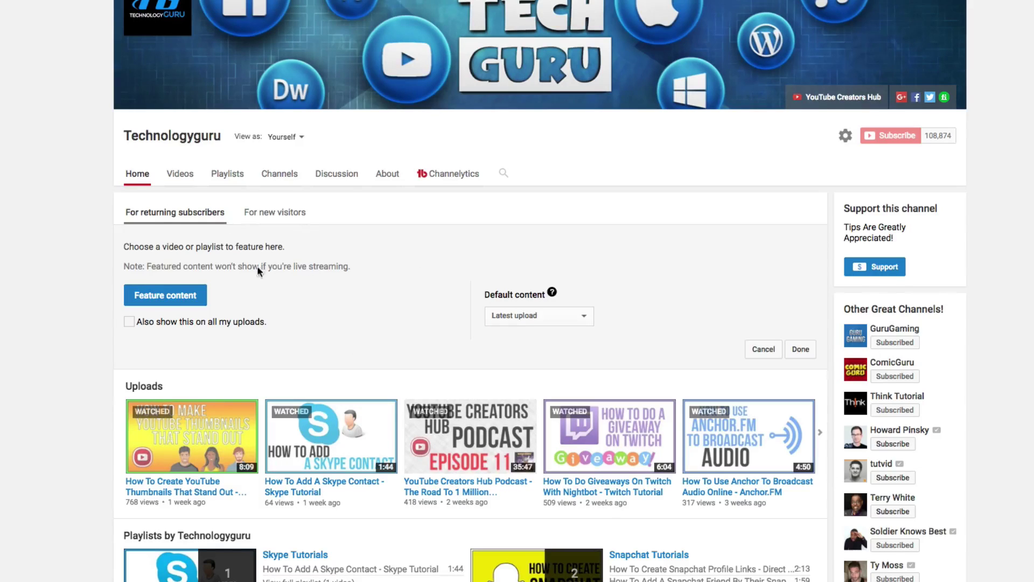
pyautogui.scroll(-1, 474, 299)
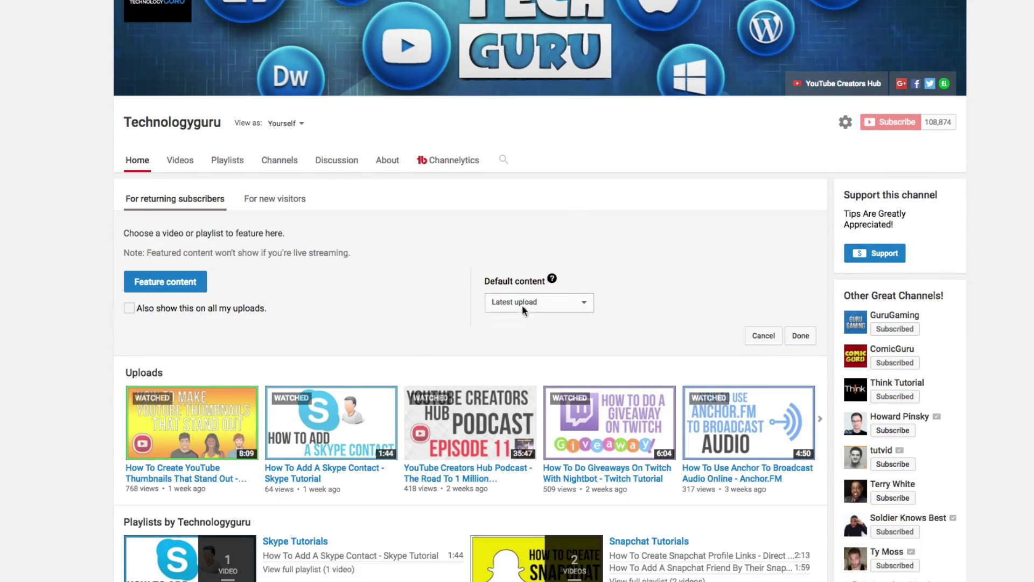
pyautogui.click(522, 305)
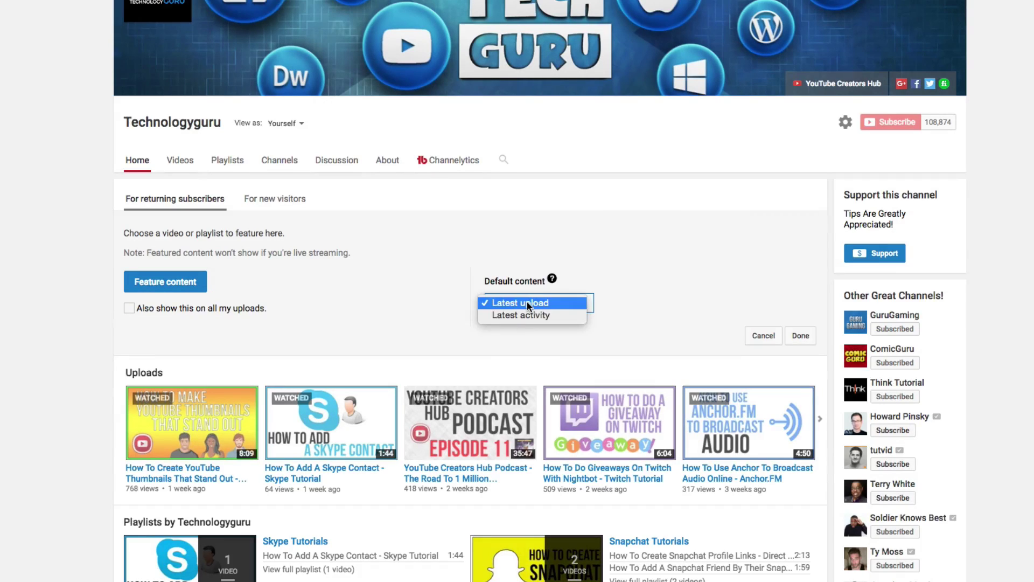
pyautogui.click(527, 302)
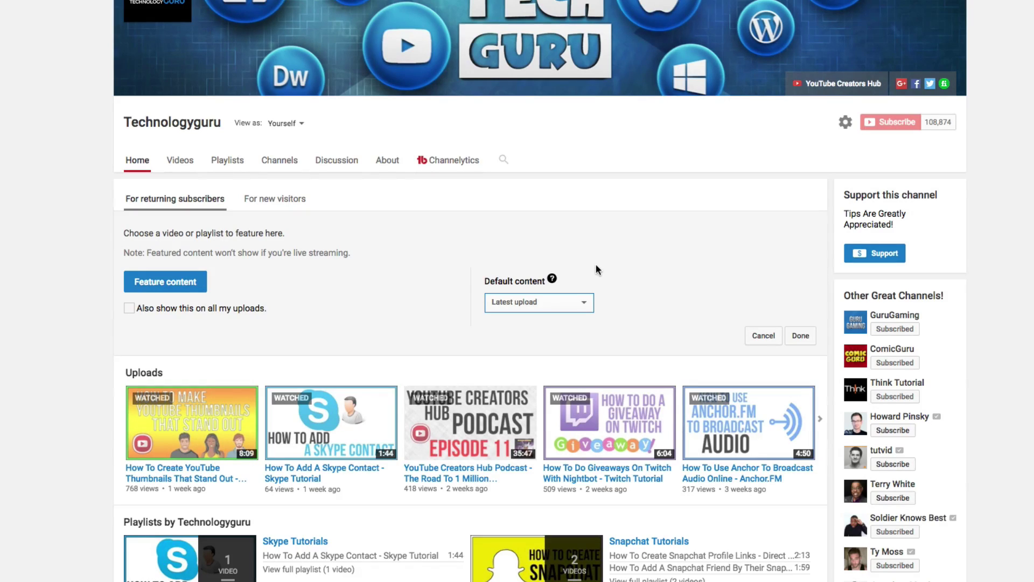
pyautogui.click(799, 336)
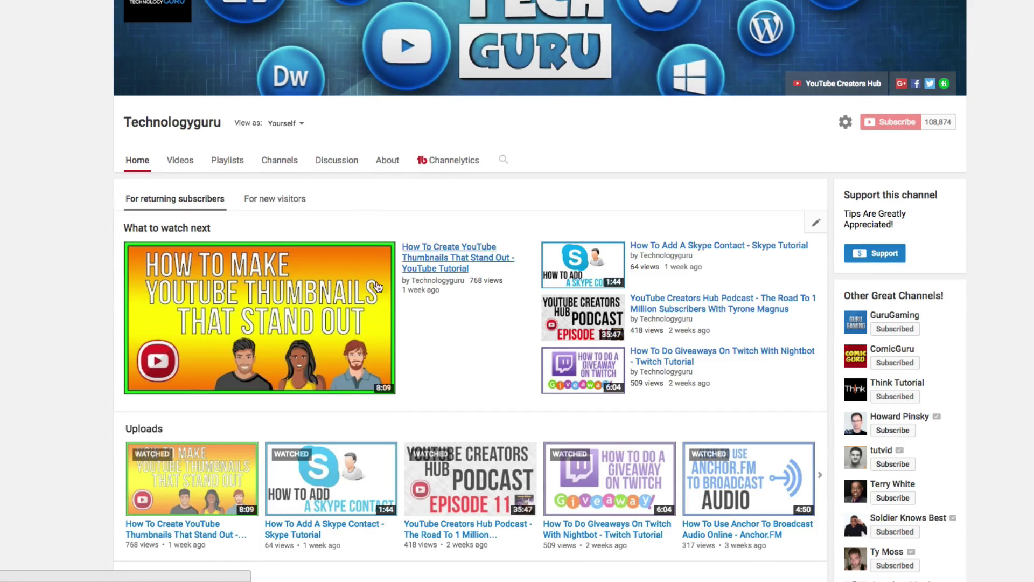
pyautogui.scroll(-2, 461, 316)
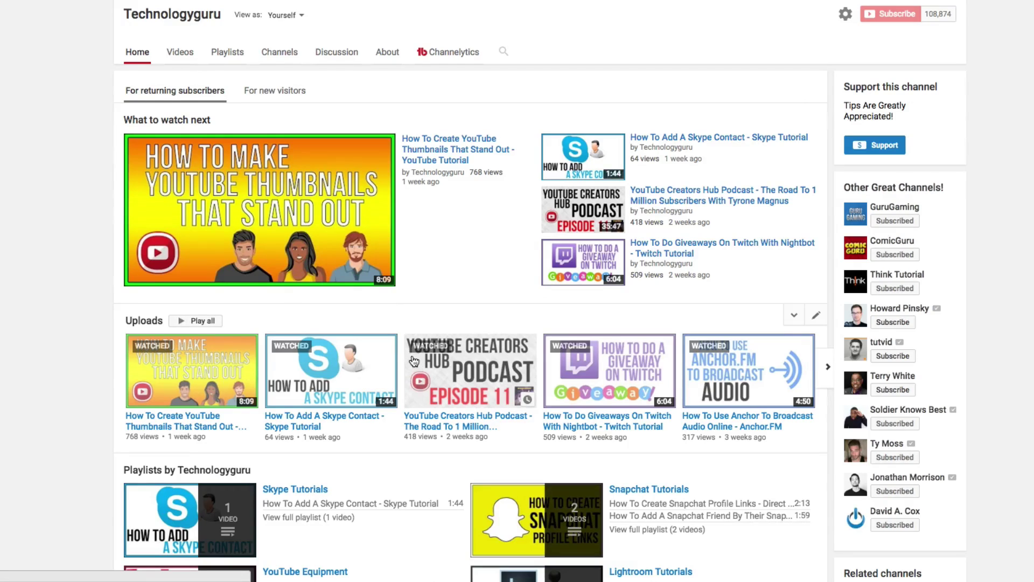
pyautogui.scroll(-1, 413, 361)
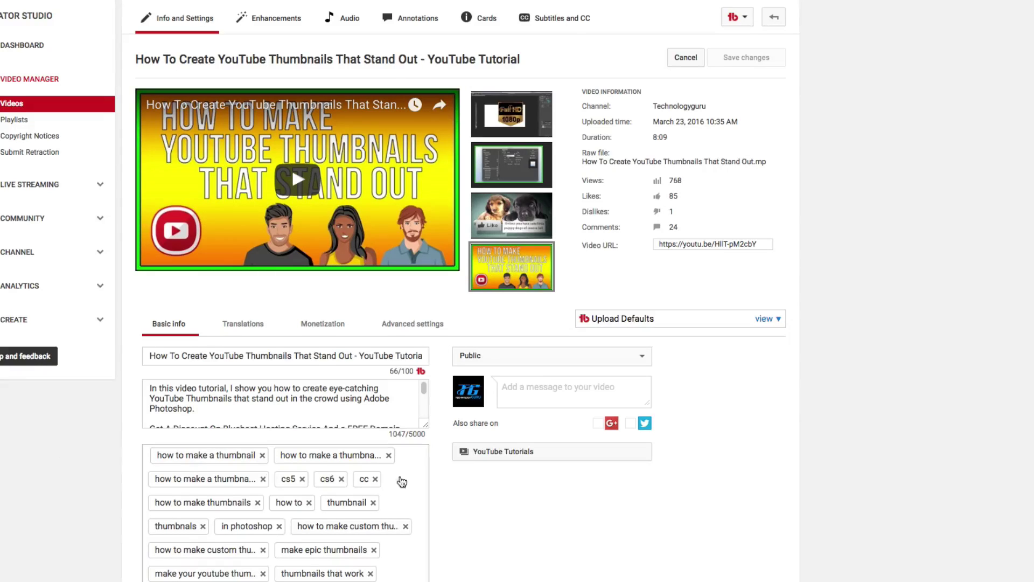
pyautogui.scroll(-1, 494, 492)
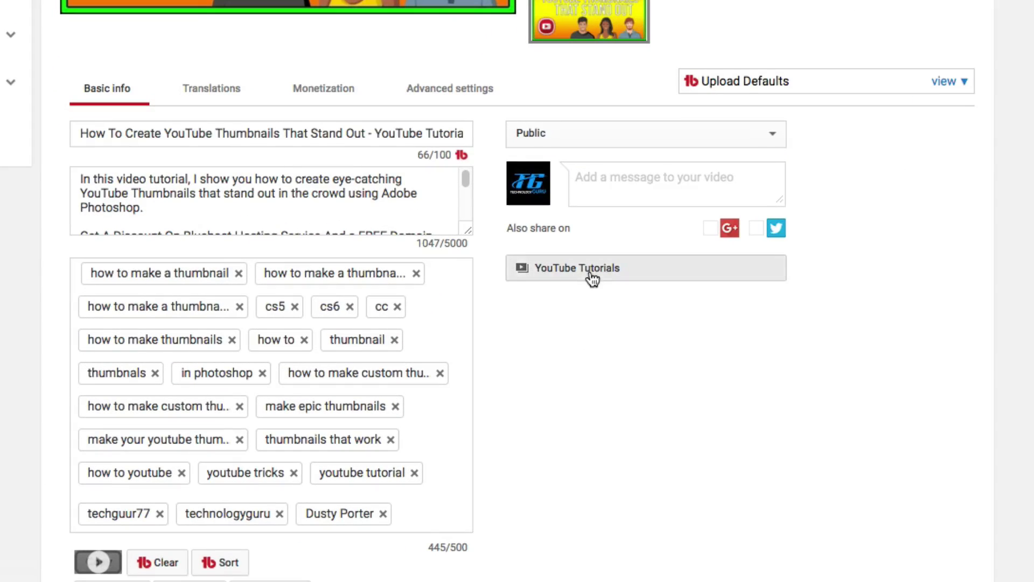
pyautogui.click(592, 278)
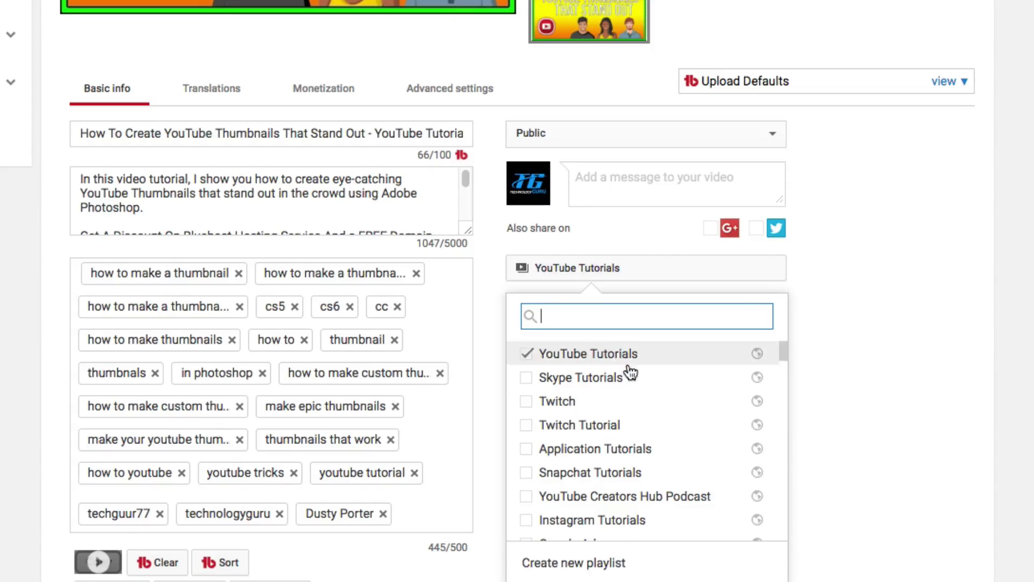
pyautogui.scroll(-1, 628, 369)
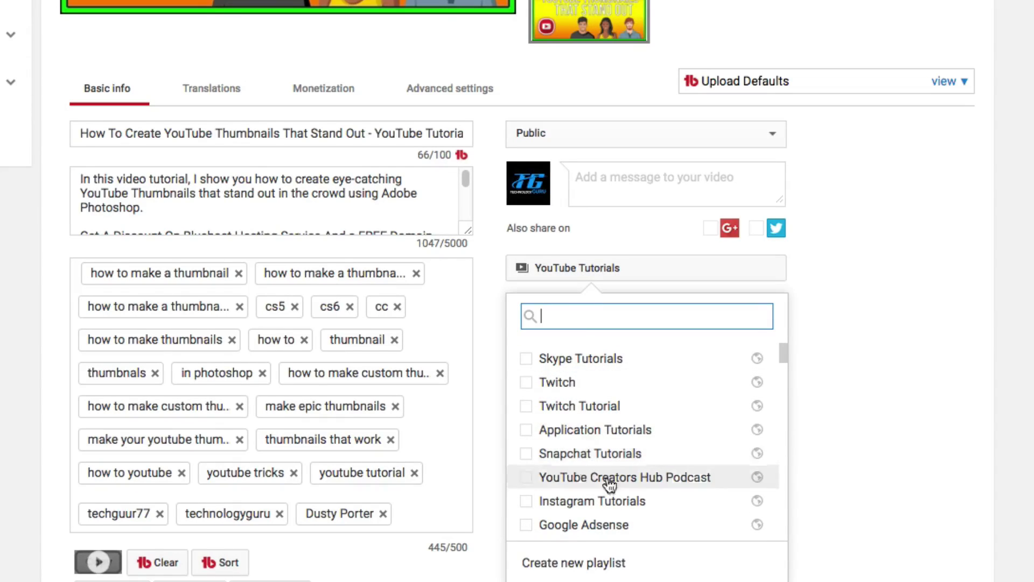
pyautogui.scroll(-4, 841, 400)
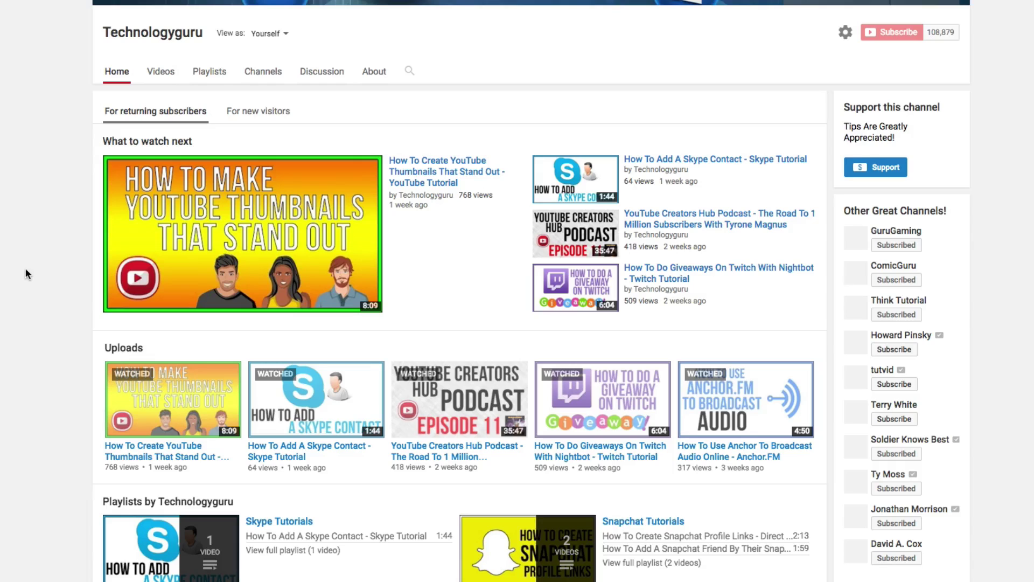
# - Save the Uploads section with Uploads content and a Horizontal row layout
pyautogui.scroll(-3, 22, 270)
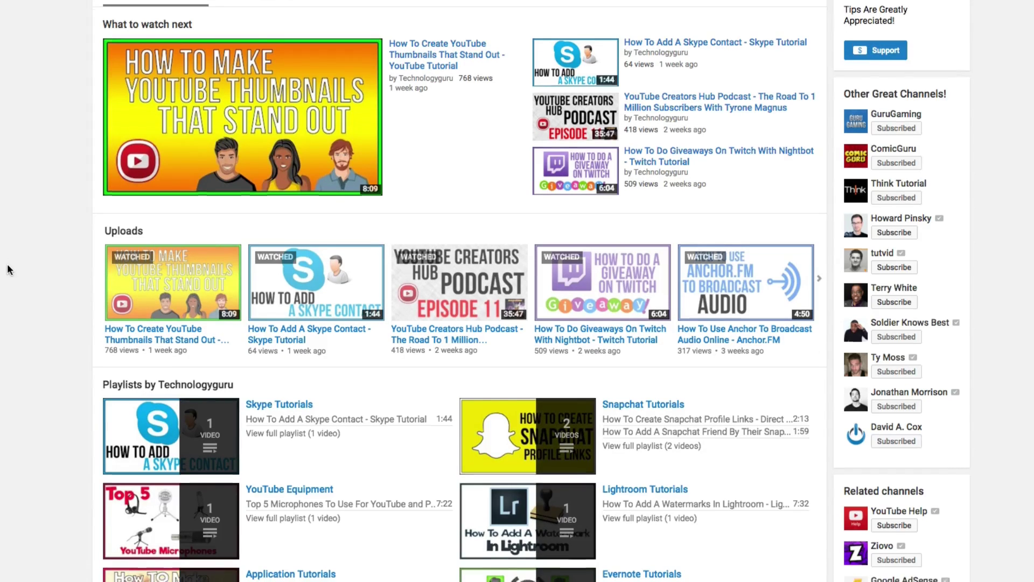
pyautogui.scroll(-1, 9, 269)
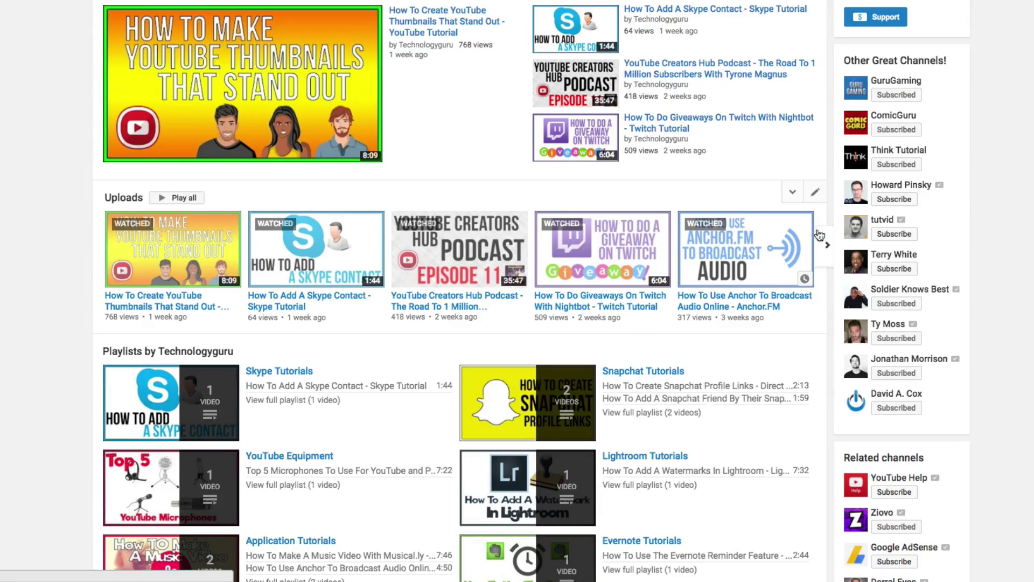
pyautogui.moveTo(819, 195); pyautogui.dragTo(819, 195)
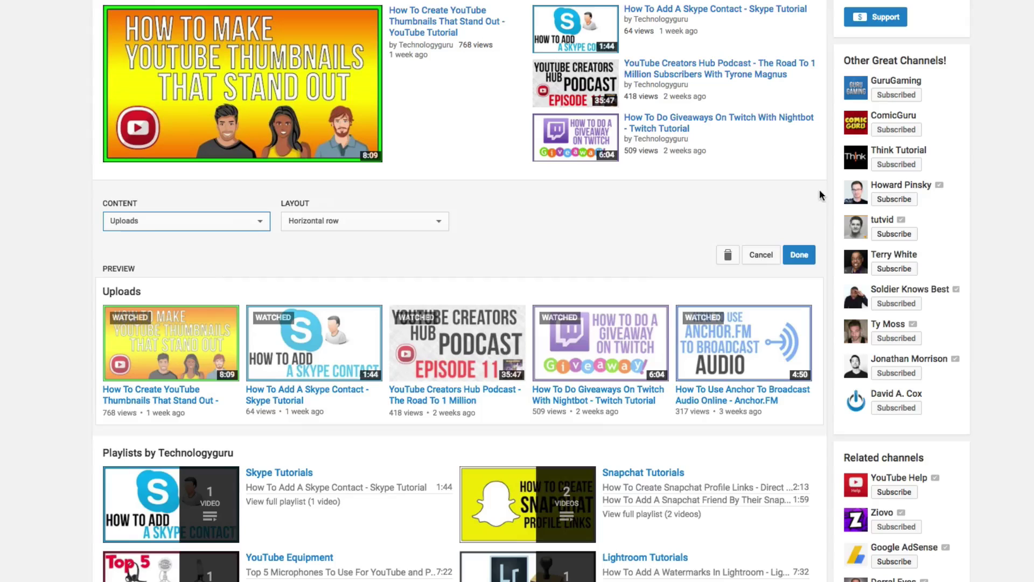
pyautogui.click(255, 222)
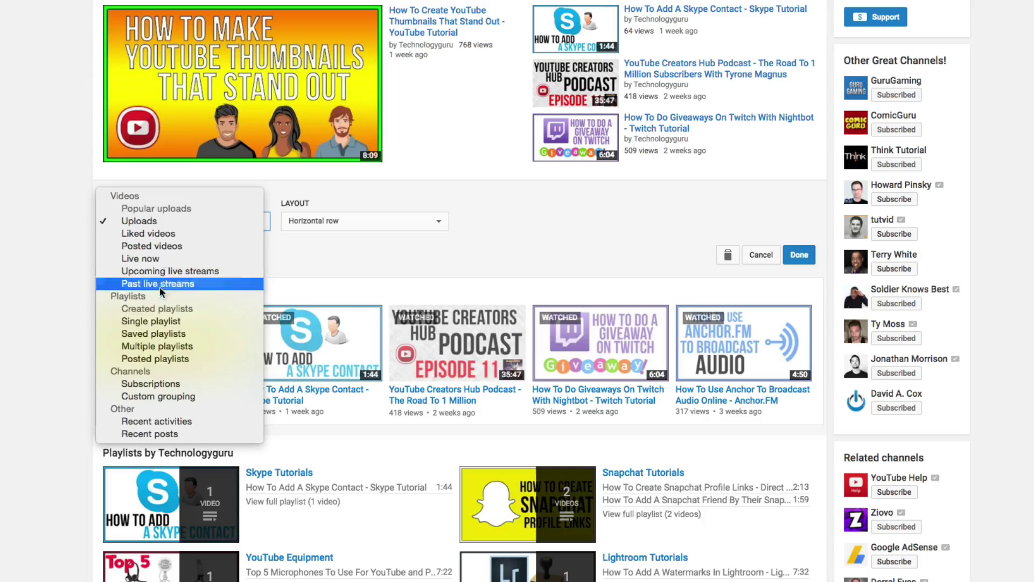
pyautogui.click(285, 247)
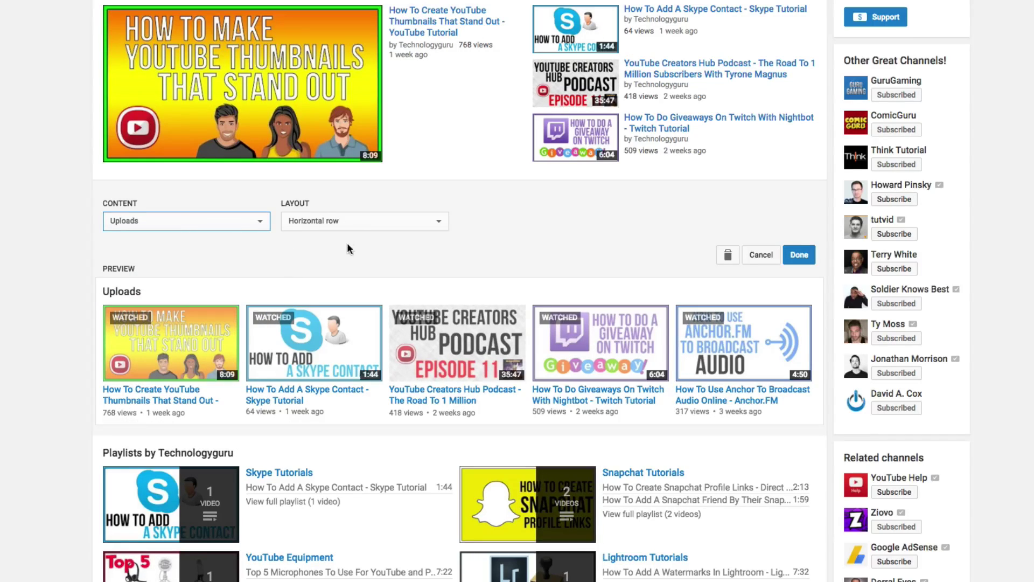
pyautogui.click(341, 218)
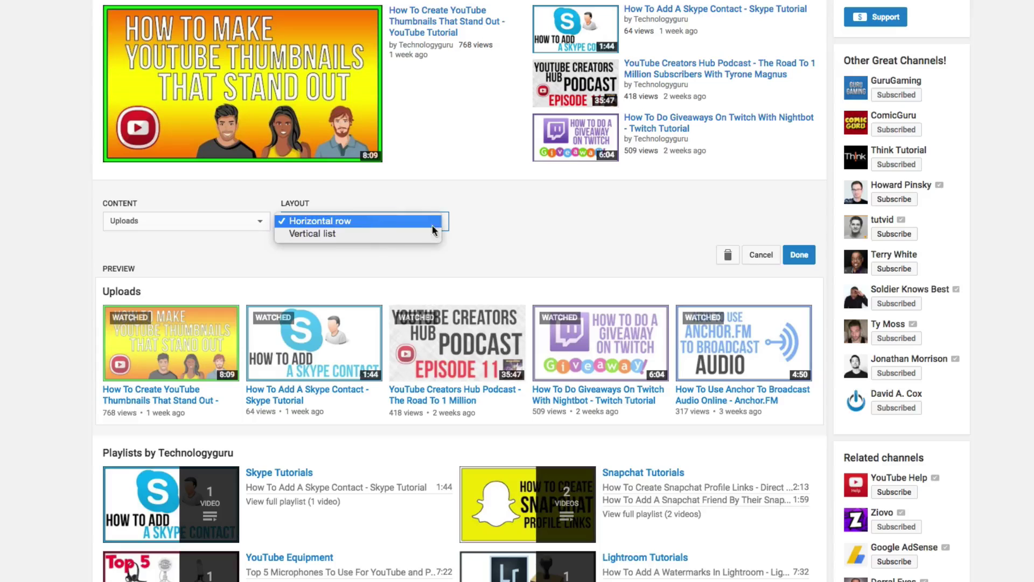
pyautogui.click(806, 255)
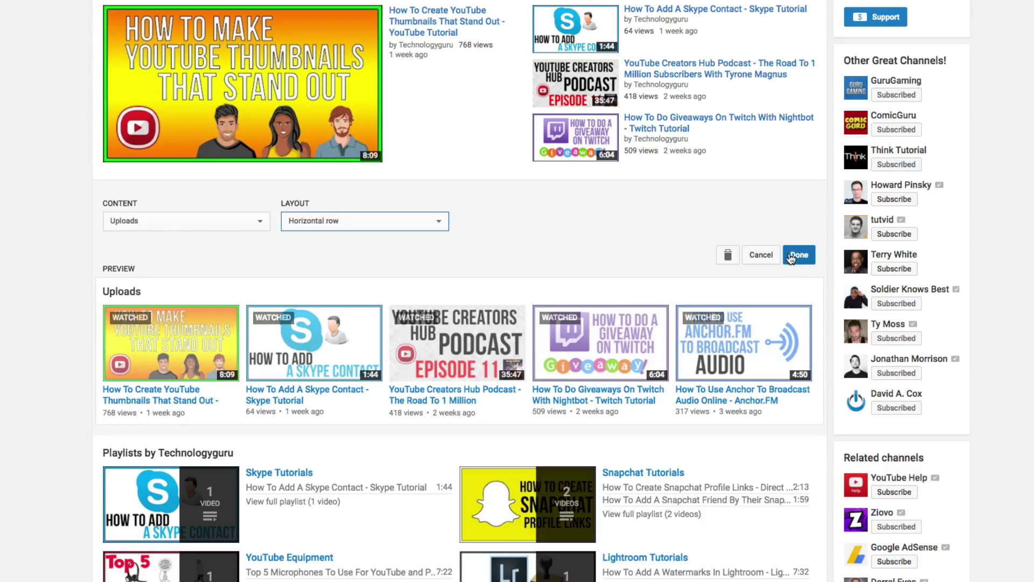
pyautogui.click(791, 258)
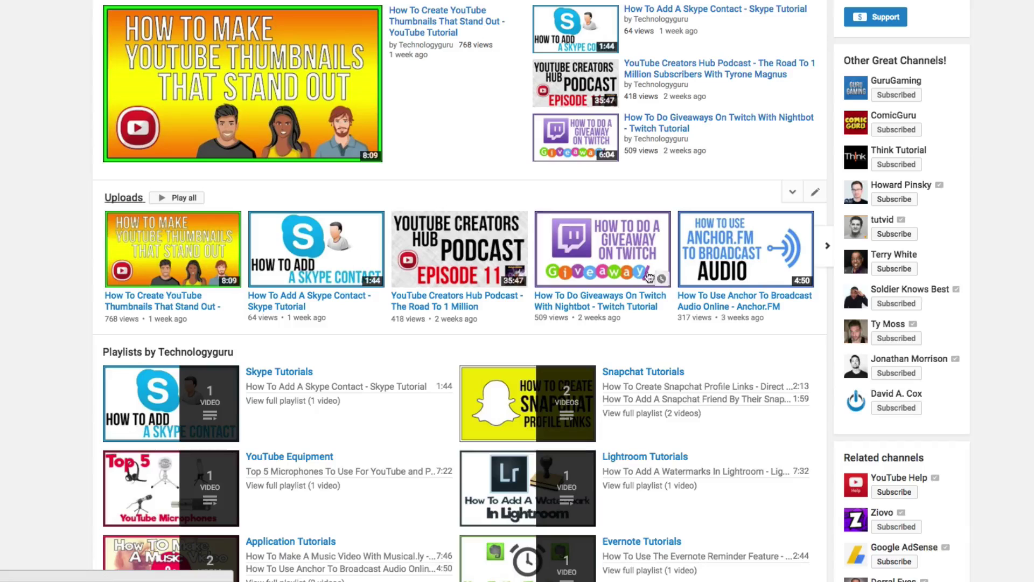
pyautogui.scroll(-3, 48, 320)
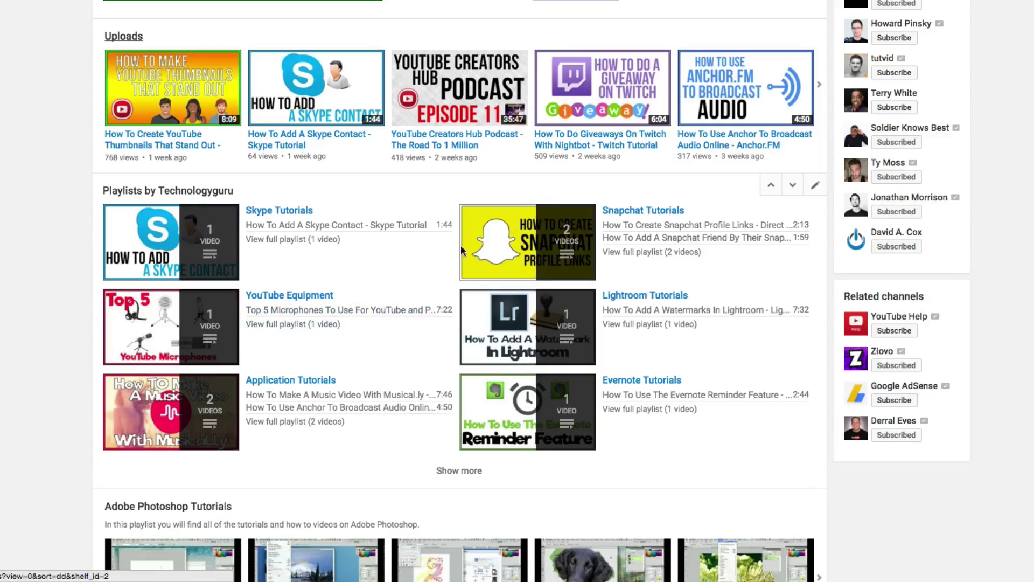
pyautogui.click(815, 189)
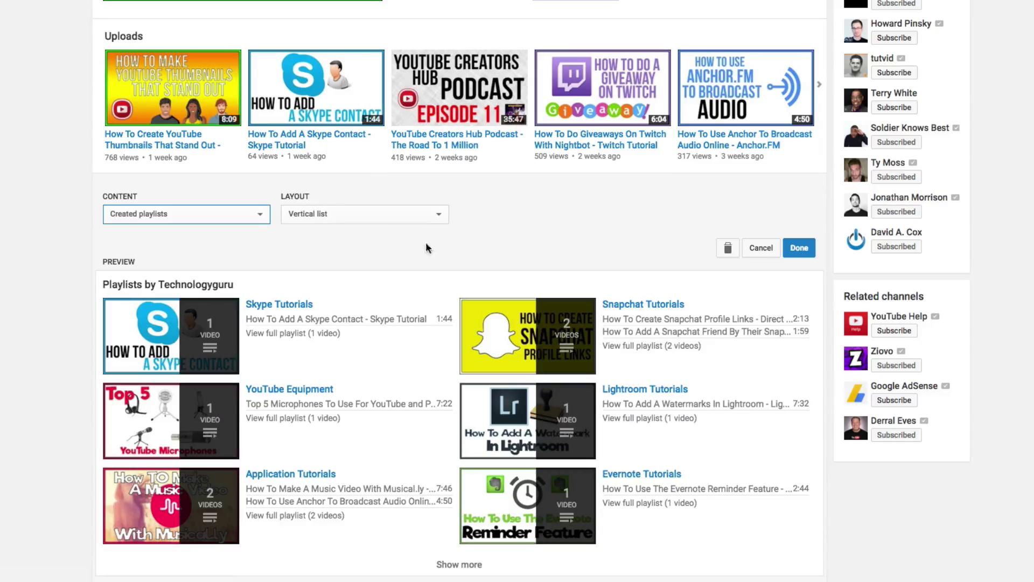
pyautogui.click(420, 214)
pyautogui.click(307, 213)
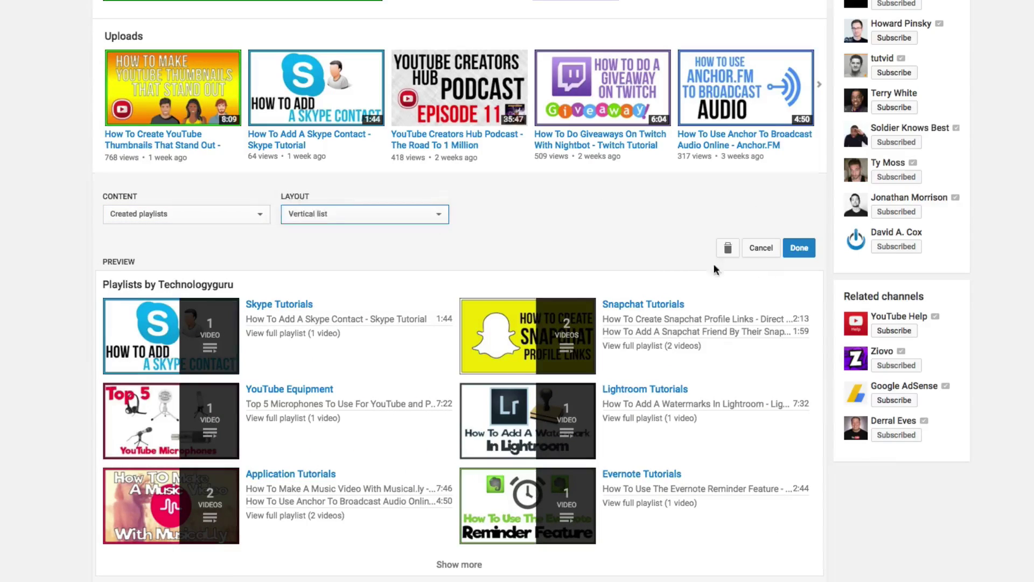
pyautogui.click(799, 247)
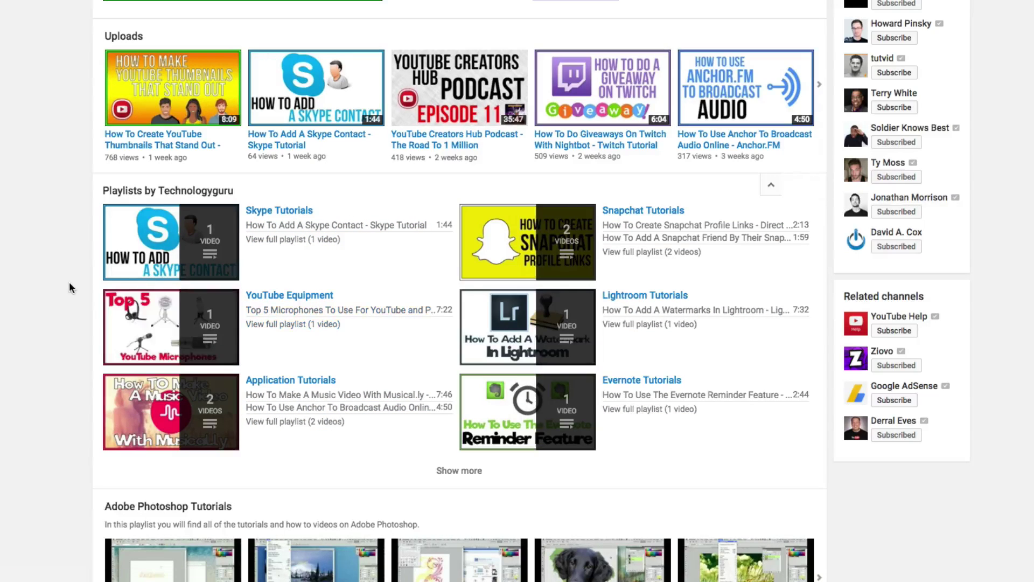
pyautogui.scroll(1, 65, 268)
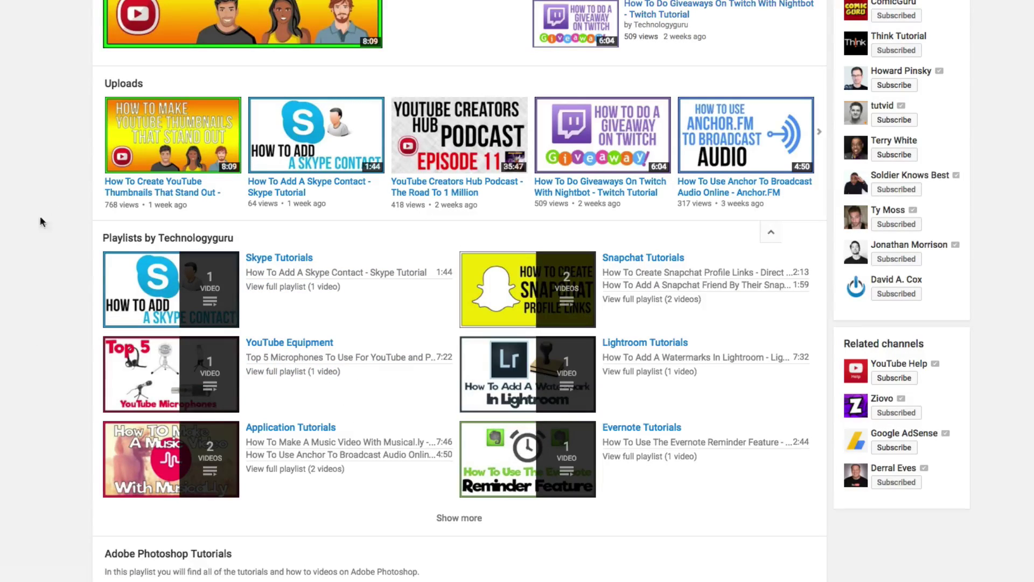
pyautogui.scroll(-1, 42, 342)
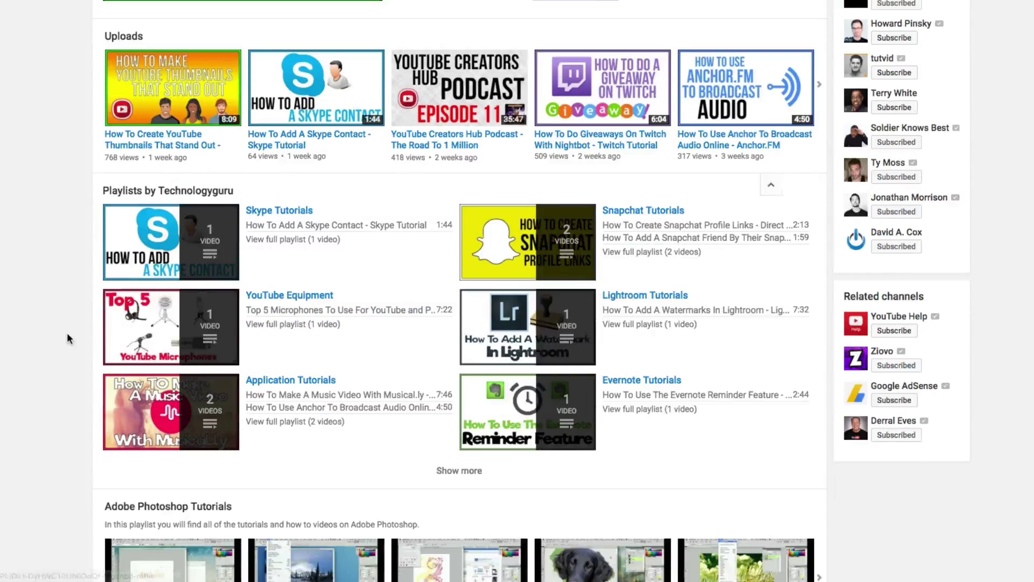
pyautogui.scroll(-5, 59, 336)
pyautogui.scroll(-2, 7, 357)
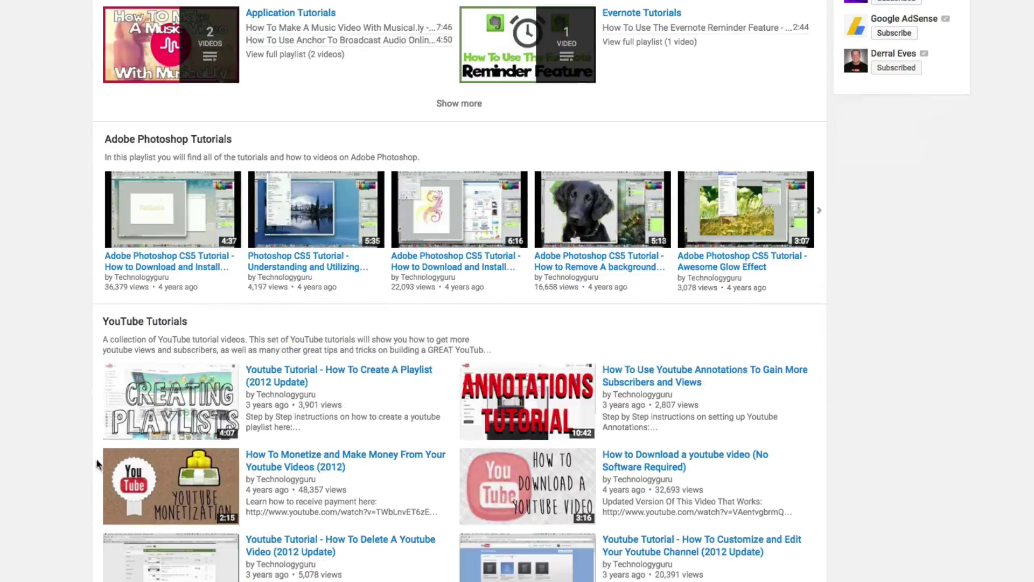
pyautogui.scroll(1, 16, 342)
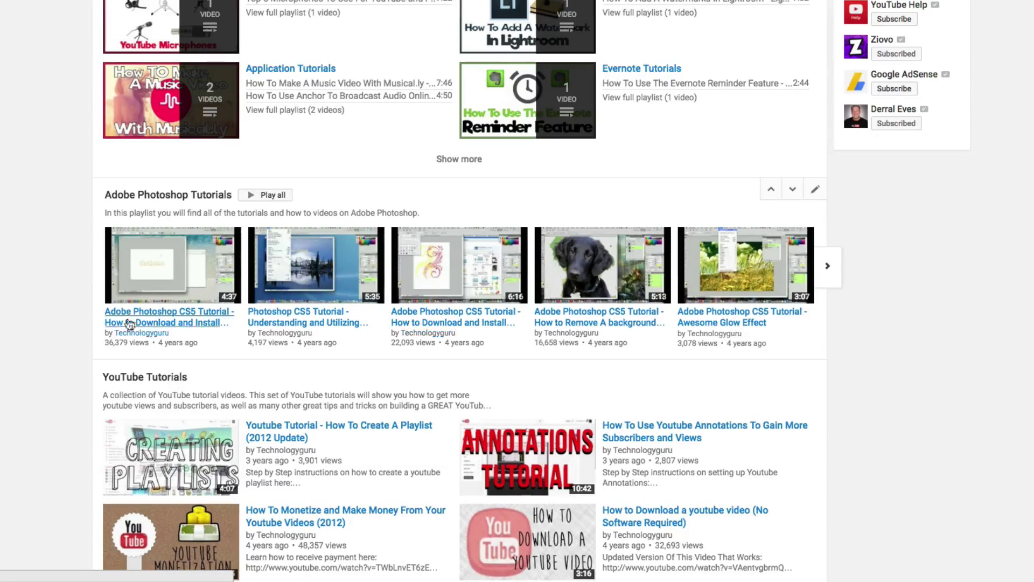
pyautogui.scroll(-4, 55, 357)
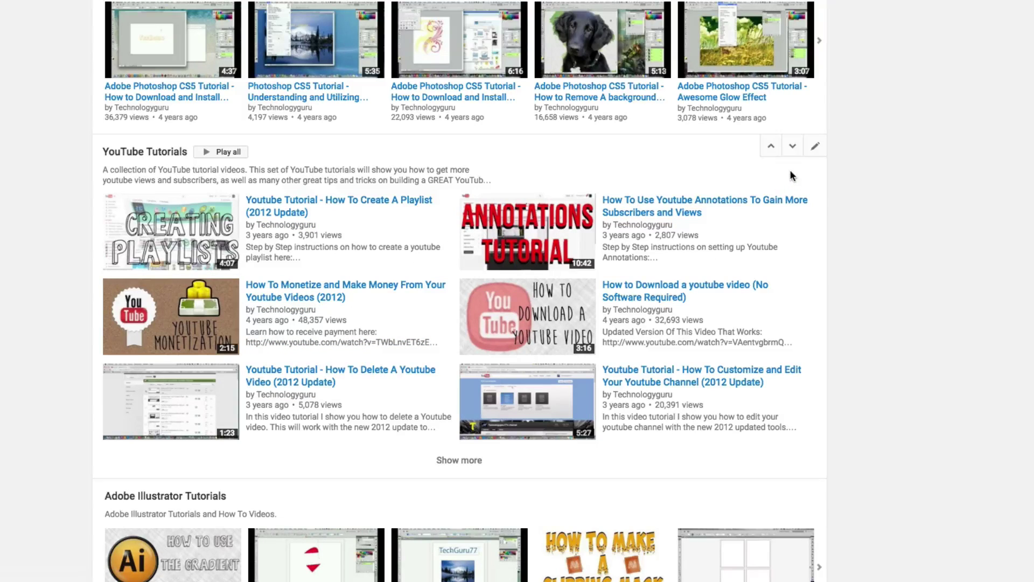
# - Set the YouTube Tutorials shelf to My Playlists, Single playlist, and Vertical list layout
pyautogui.click(815, 146)
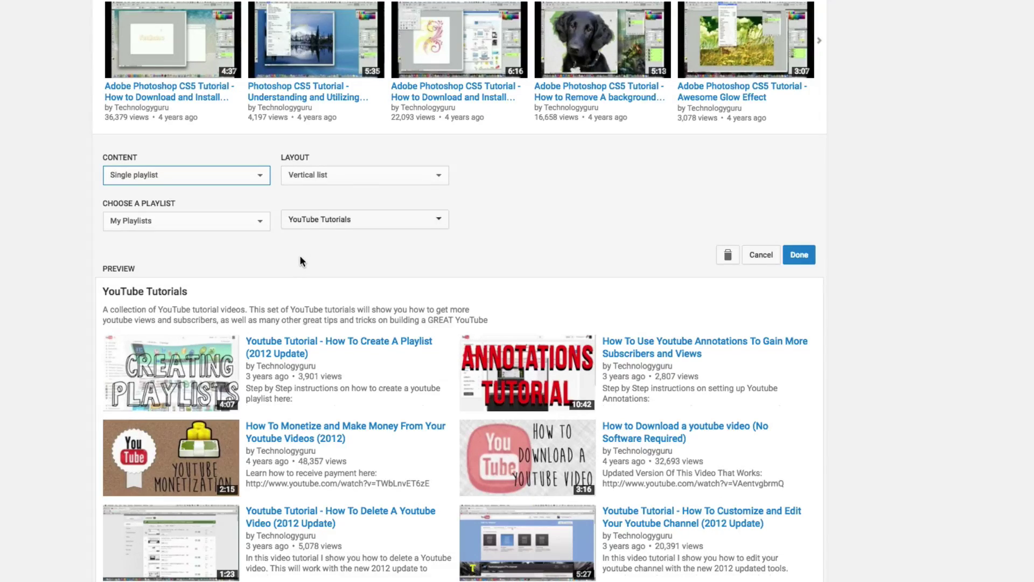
pyautogui.scroll(-1, 300, 259)
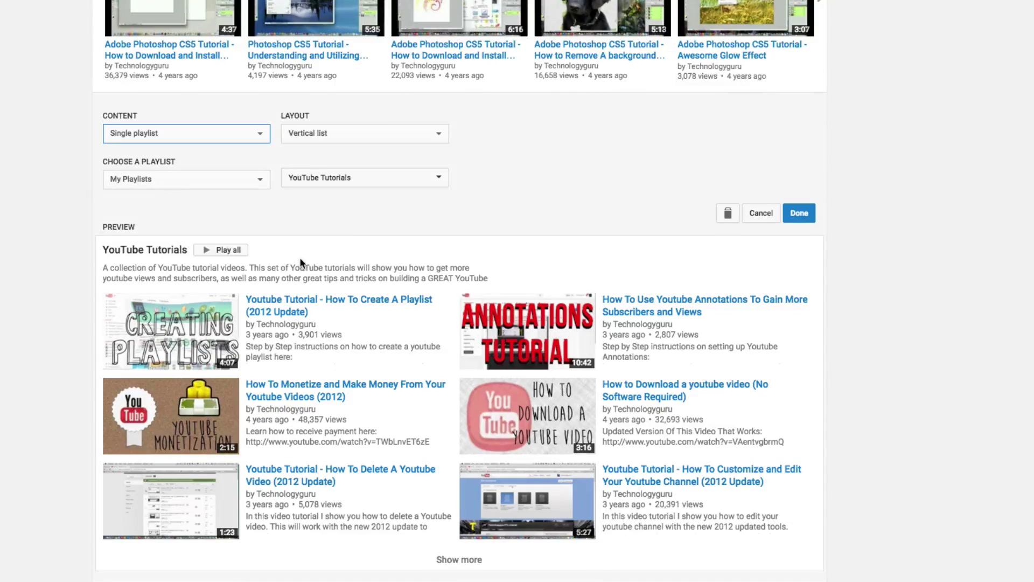
pyautogui.scroll(2, 300, 253)
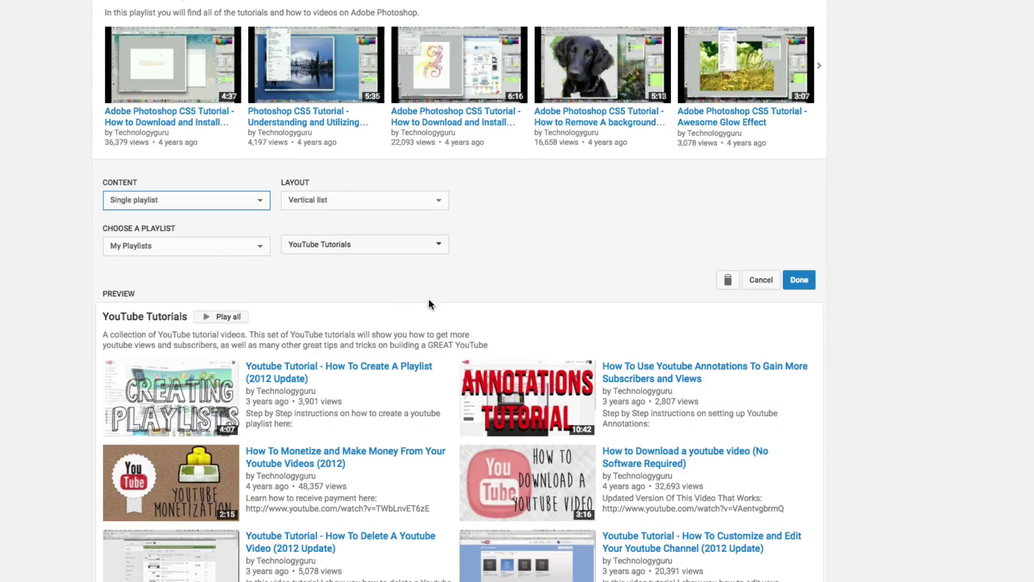
pyautogui.click(231, 245)
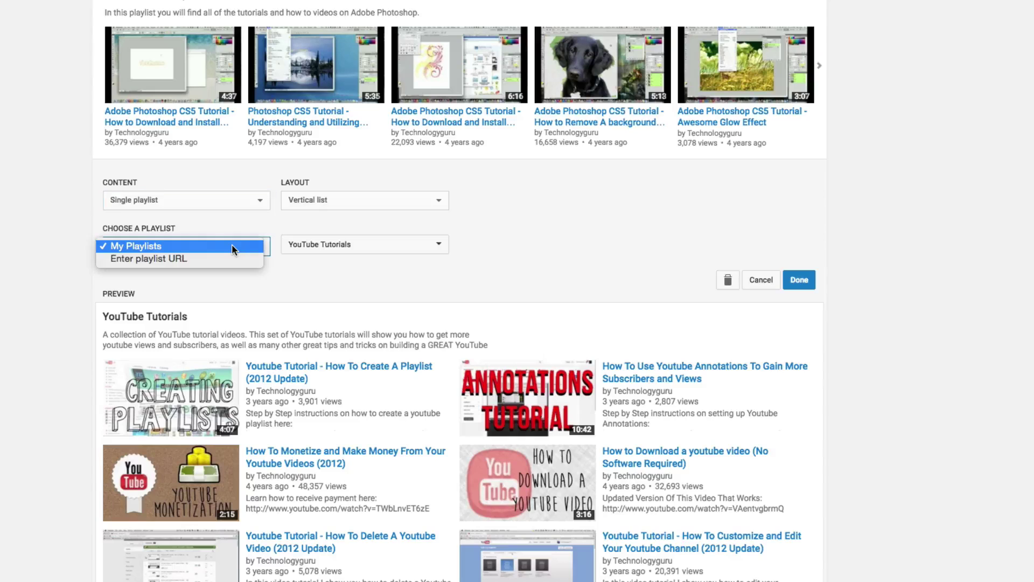
pyautogui.click(194, 220)
pyautogui.click(170, 201)
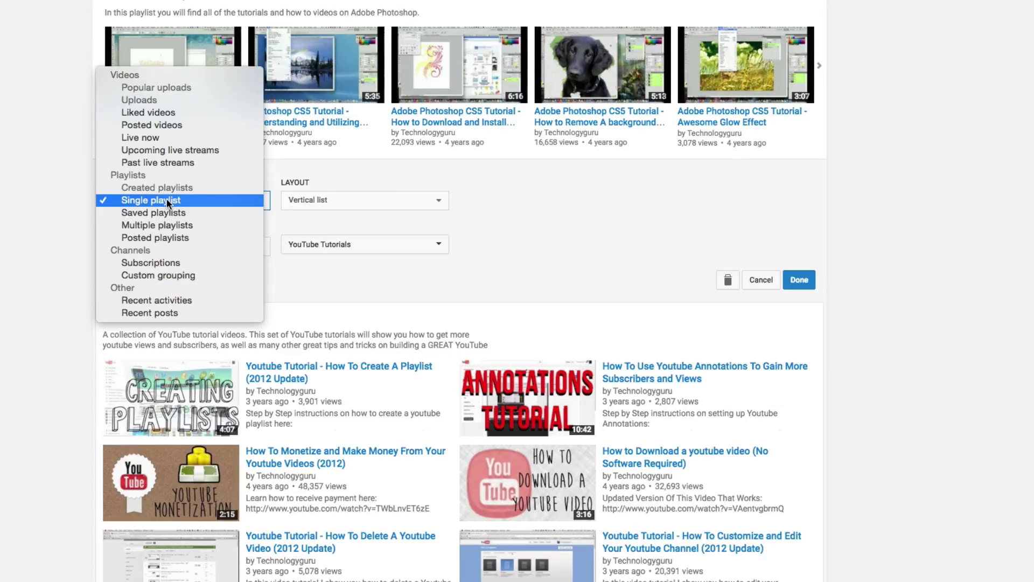
pyautogui.click(307, 216)
pyautogui.click(317, 200)
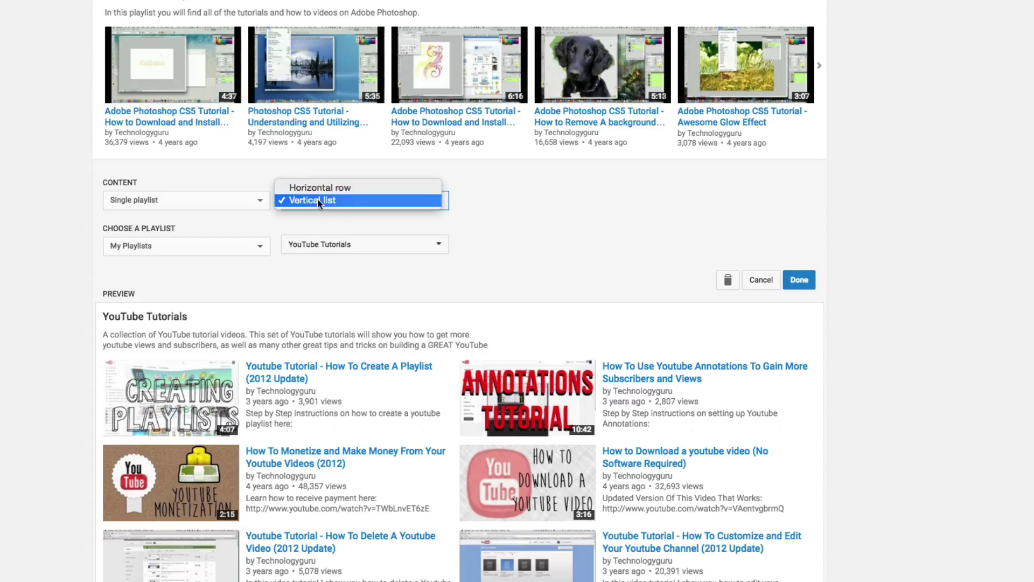
pyautogui.click(318, 197)
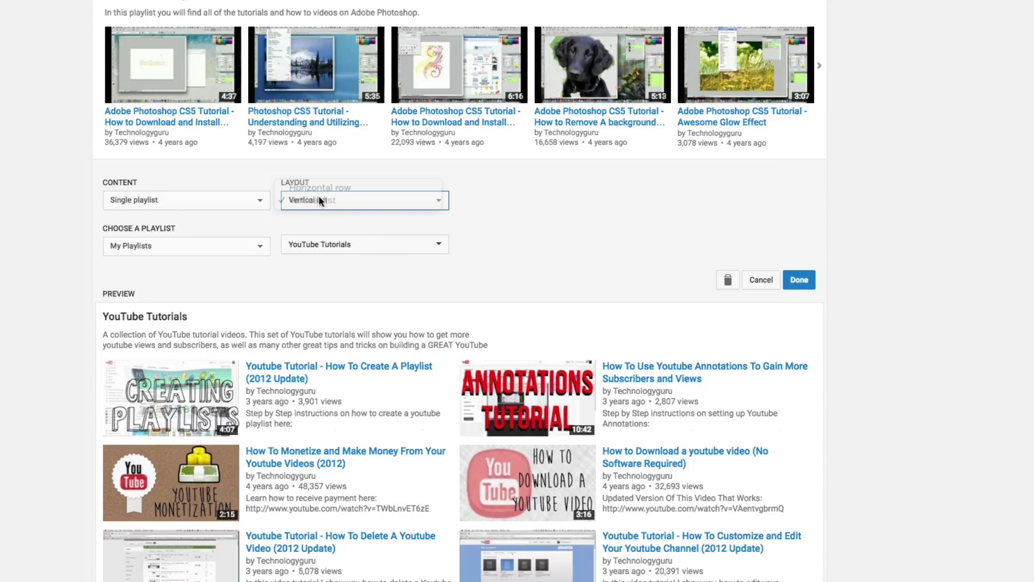
# - Set the playlist source back to My Playlists and choose the YouTube Tutorials playlist
pyautogui.click(228, 243)
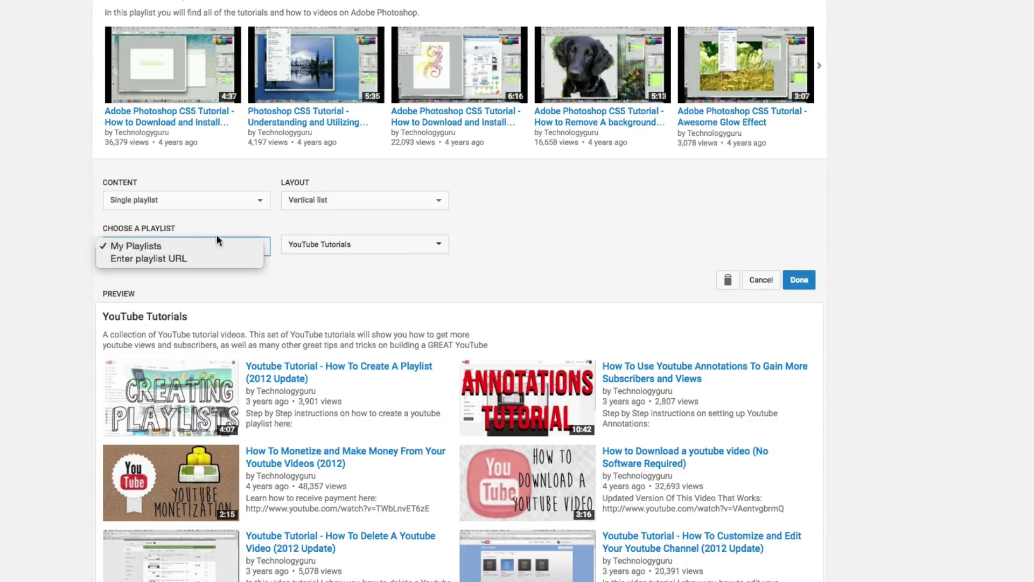
pyautogui.click(148, 245)
pyautogui.click(148, 244)
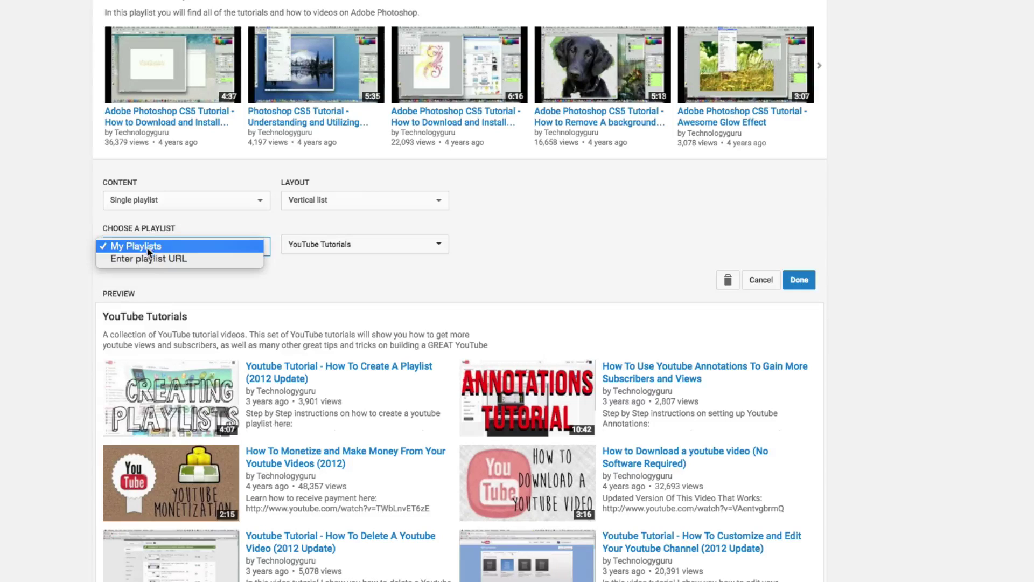
pyautogui.click(151, 260)
pyautogui.click(172, 249)
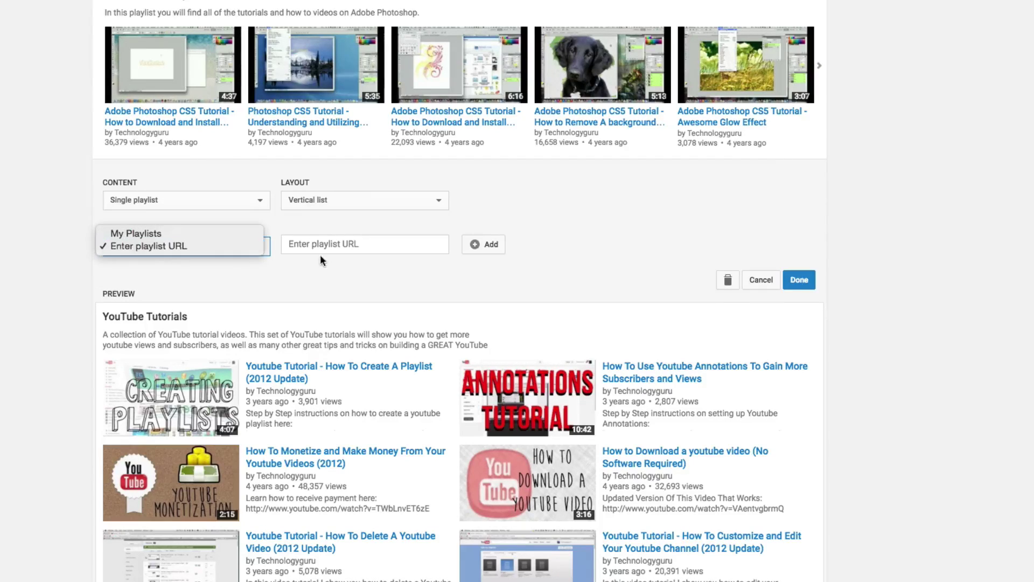
pyautogui.press('Up')
pyautogui.press('Return')
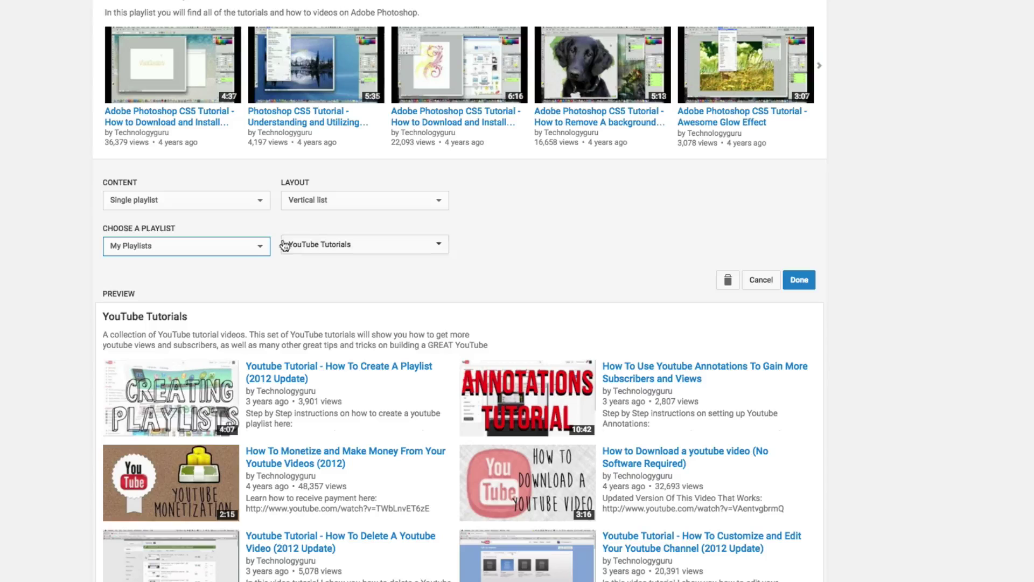
pyautogui.click(335, 255)
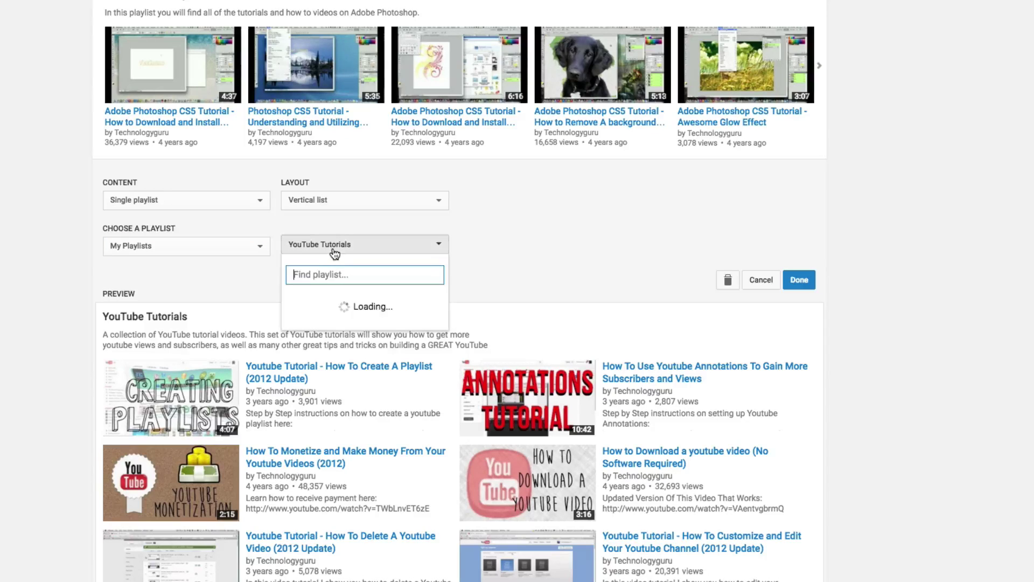
pyautogui.click(547, 240)
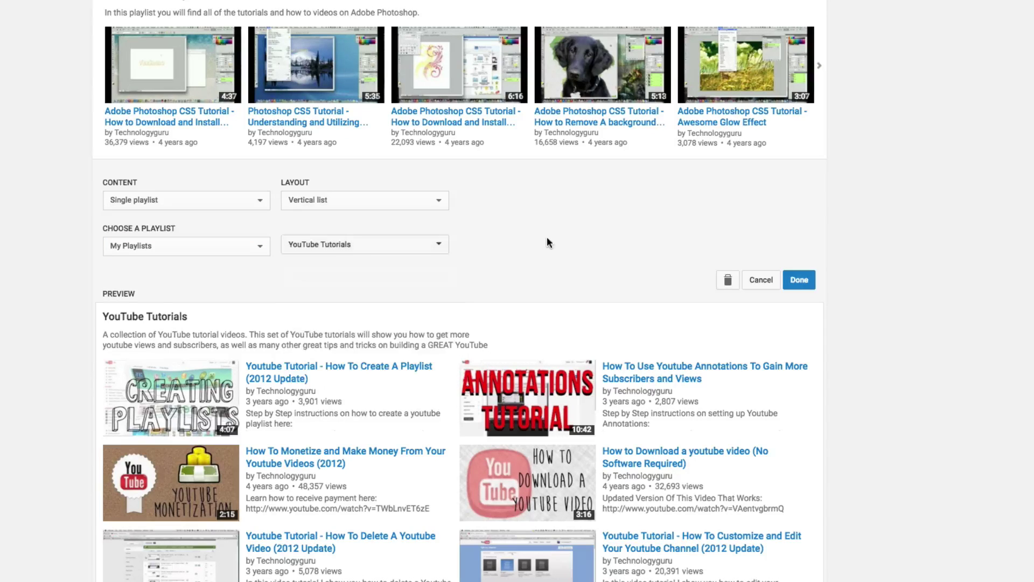
# - Save the YouTube Tutorials shelf settings
pyautogui.click(814, 281)
pyautogui.scroll(-1, 770, 304)
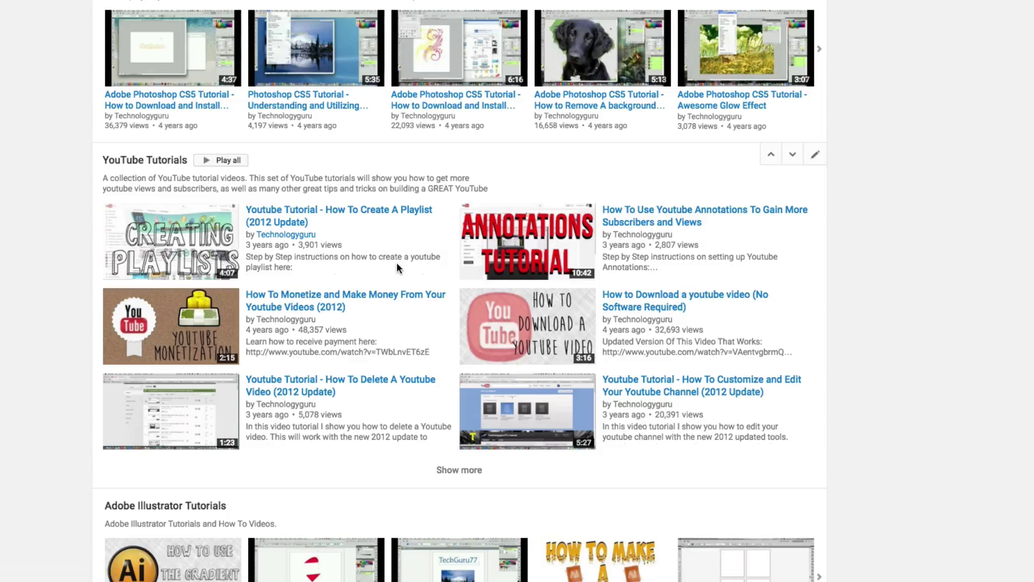
pyautogui.scroll(-1, 410, 460)
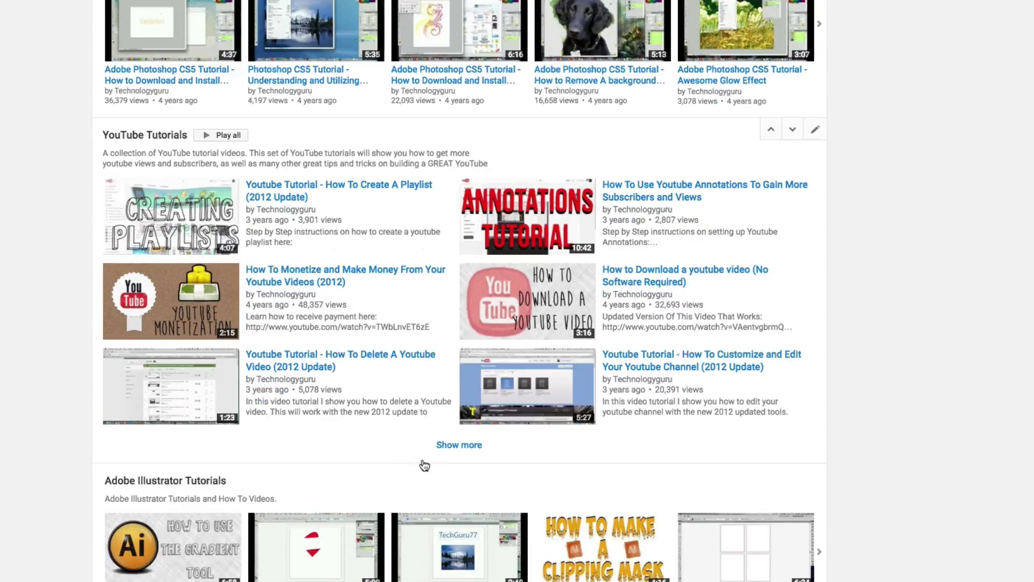
# - Expand the YouTube Tutorials shelf with Show more to preview its full video list
pyautogui.click(455, 447)
pyautogui.scroll(-3, 429, 441)
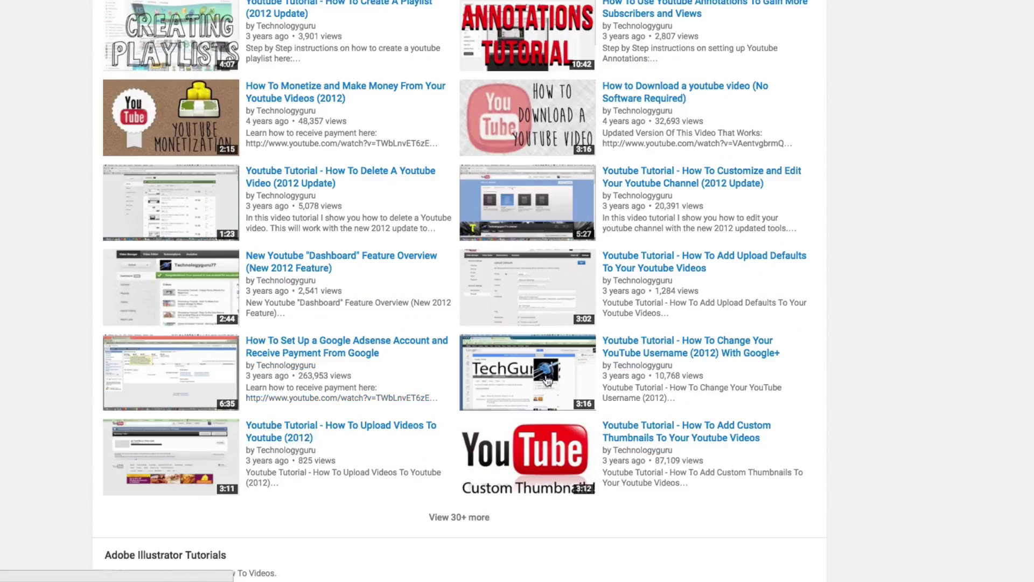
pyautogui.scroll(1, 315, 270)
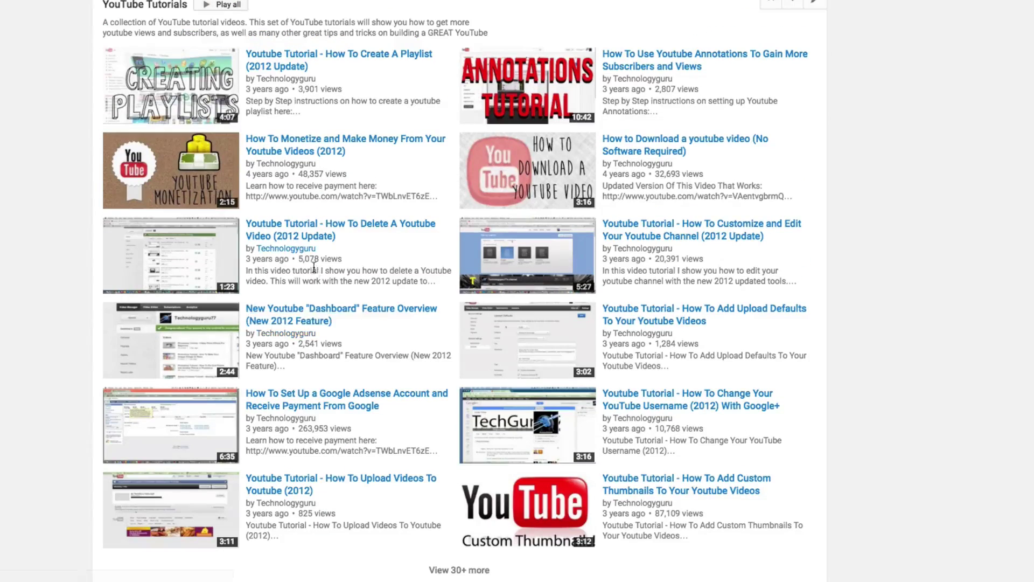
pyautogui.scroll(1, 314, 267)
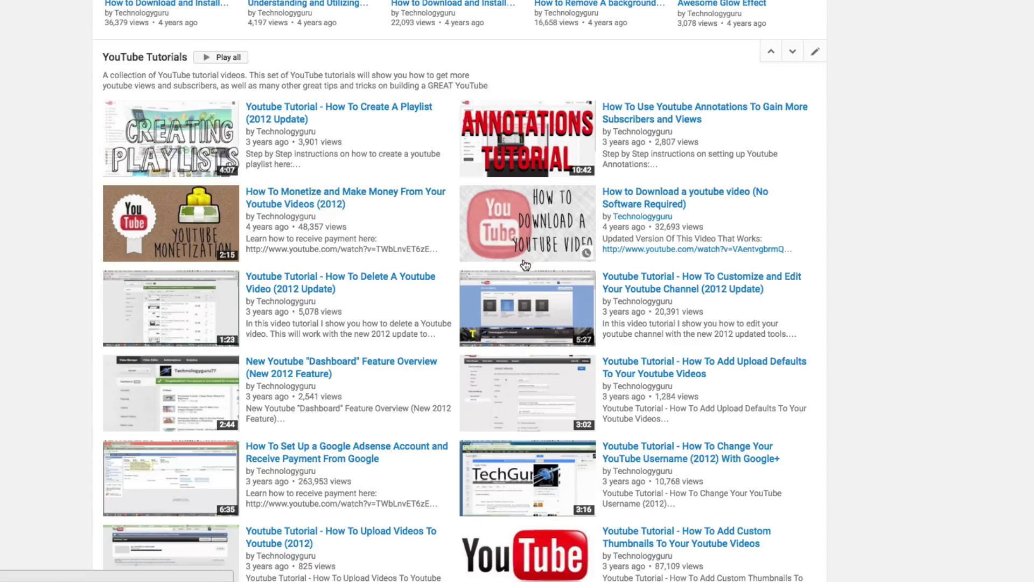
pyautogui.scroll(6, 498, 268)
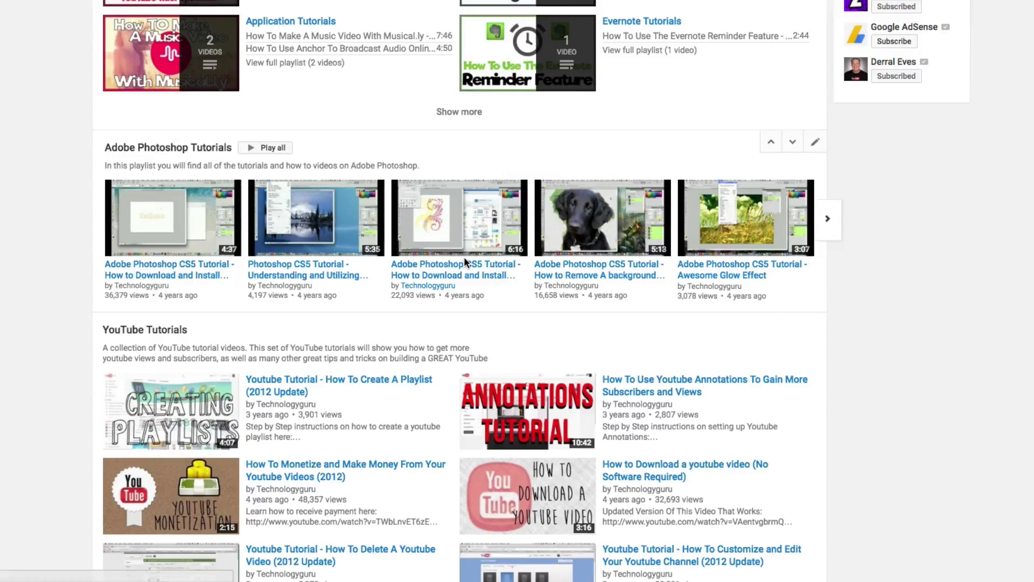
pyautogui.scroll(1, 462, 265)
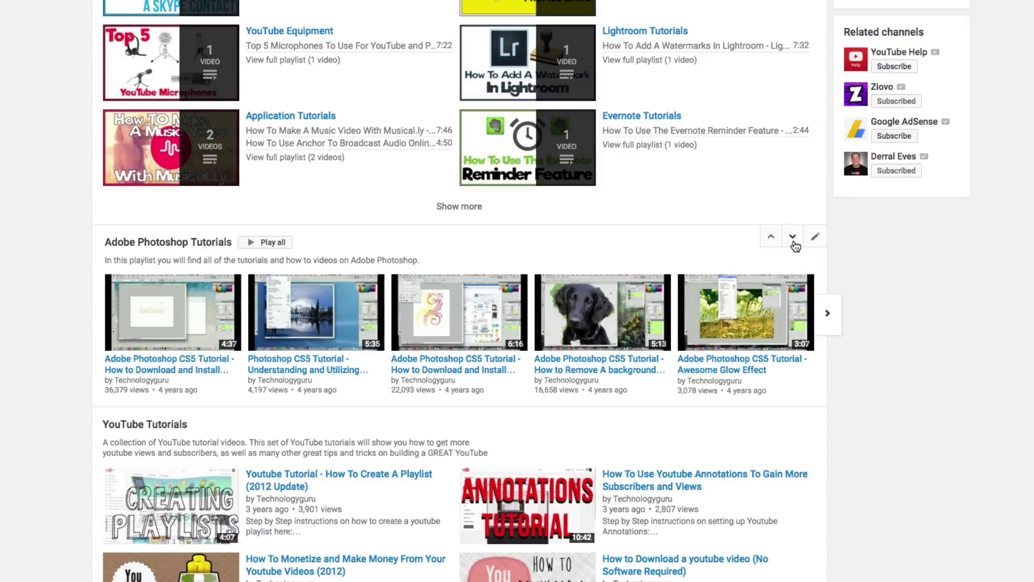
pyautogui.click(772, 237)
pyautogui.scroll(1, 741, 243)
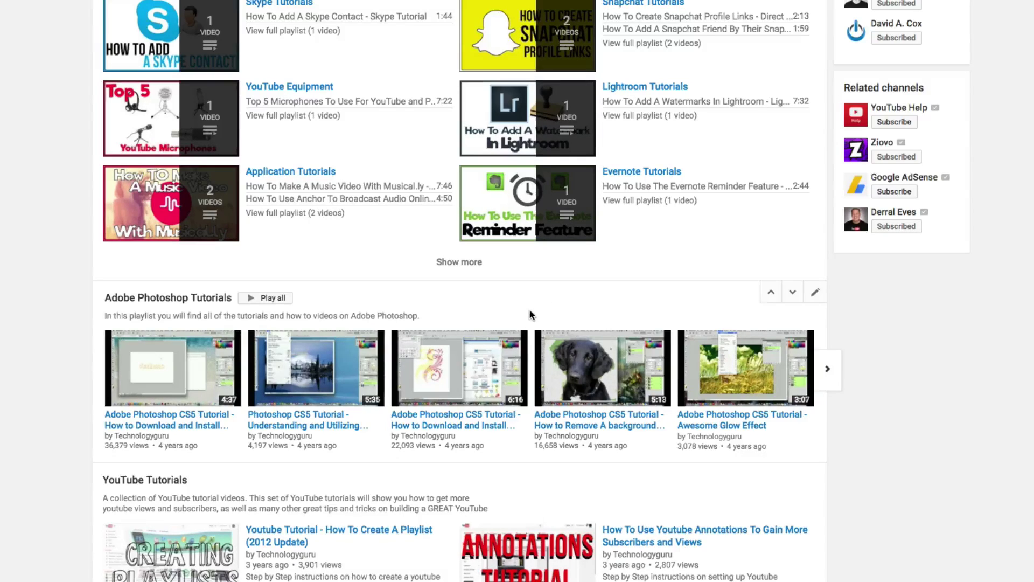
pyautogui.scroll(-18, 530, 304)
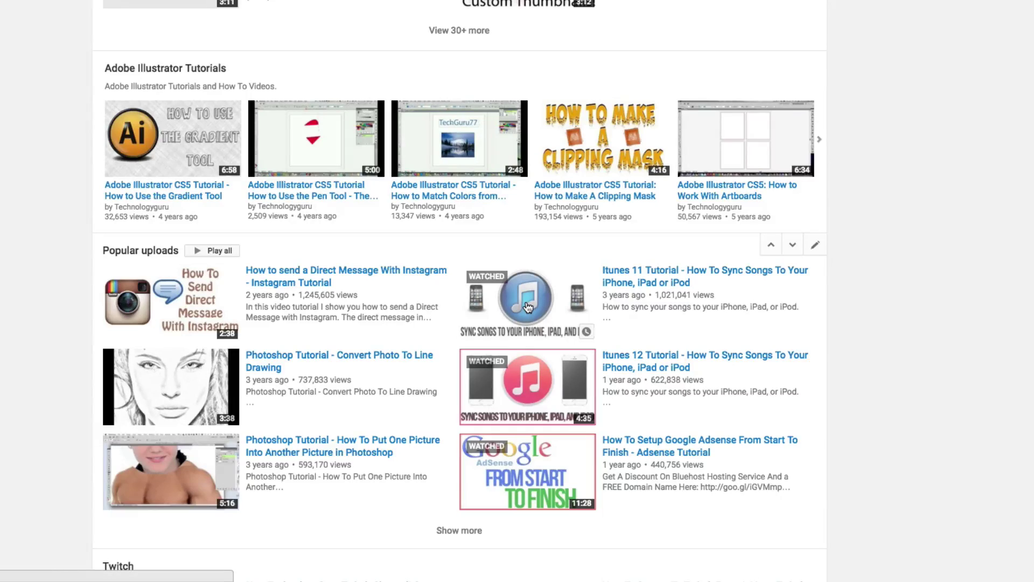
pyautogui.scroll(-3, 529, 309)
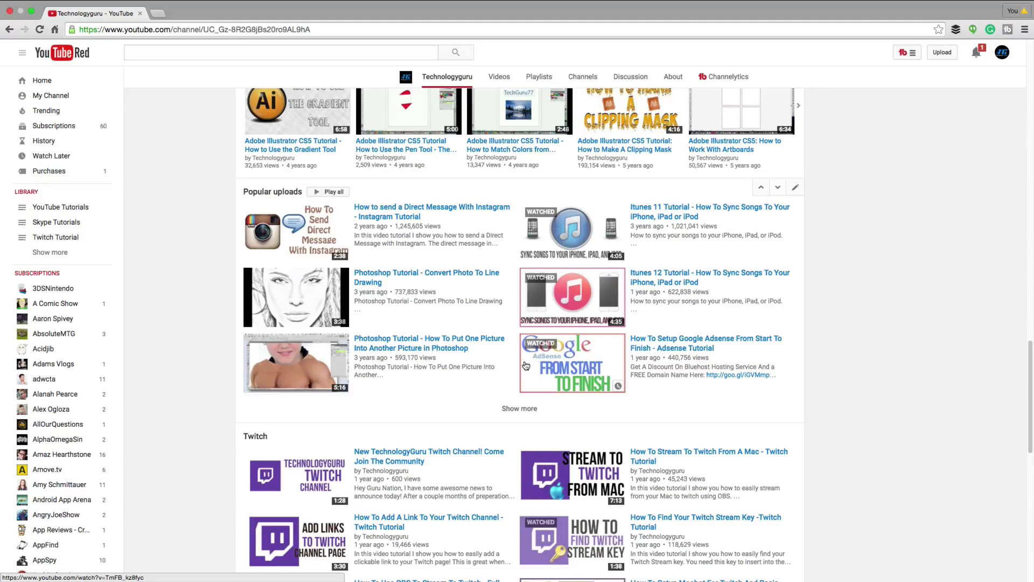
pyautogui.scroll(10, 523, 345)
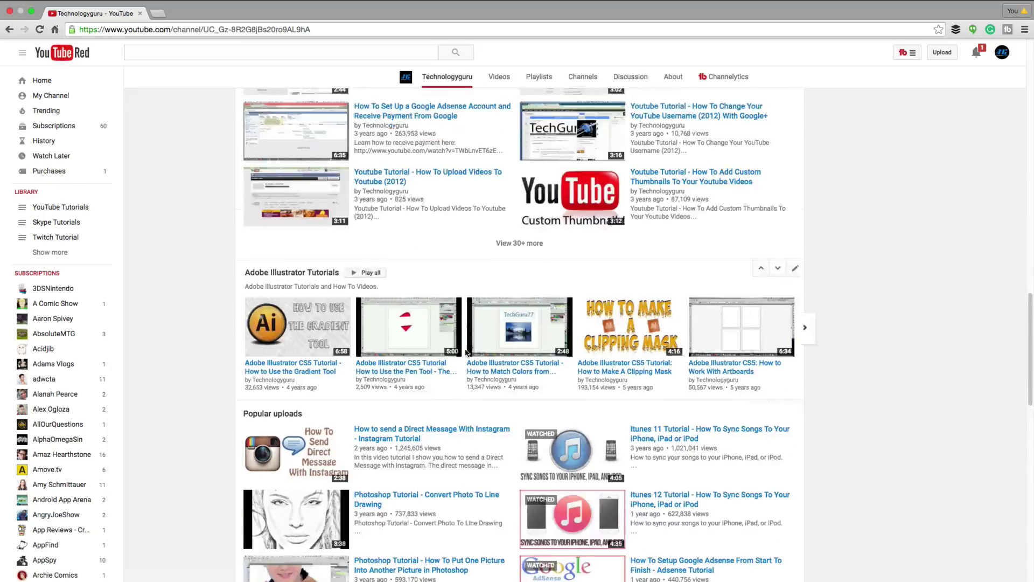
pyautogui.scroll(5, 466, 353)
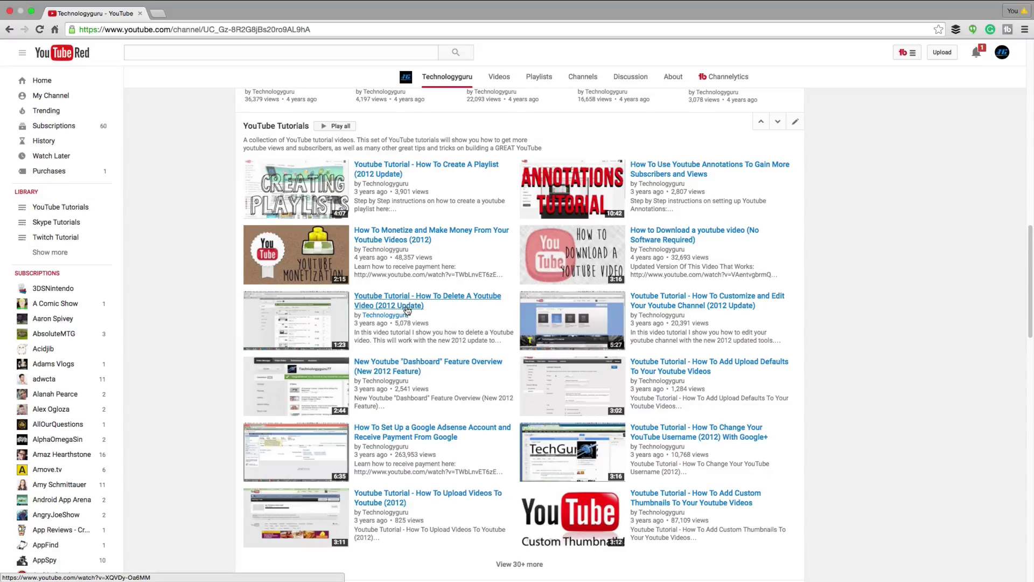
pyautogui.scroll(1, 407, 313)
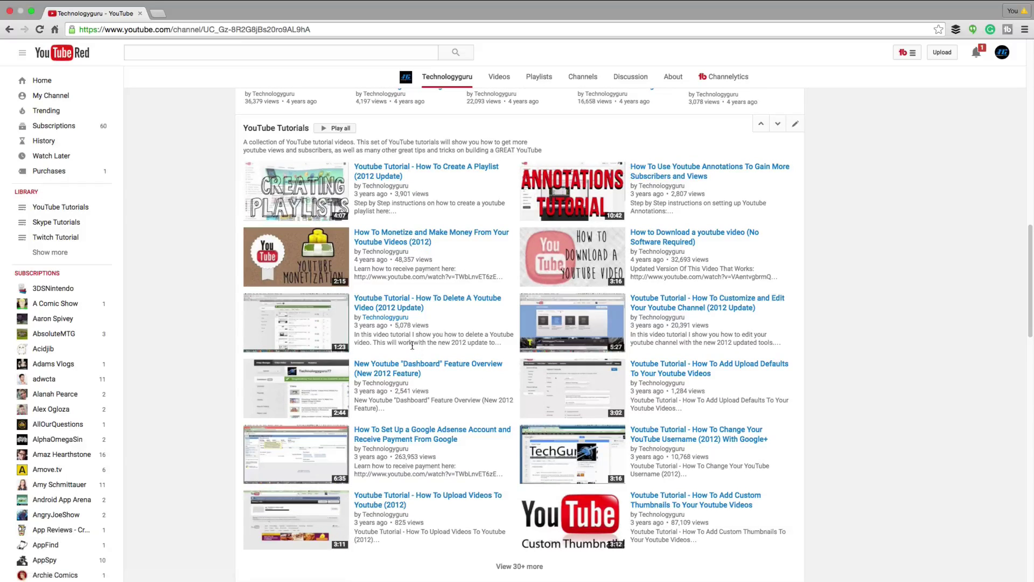
pyautogui.scroll(15, 412, 344)
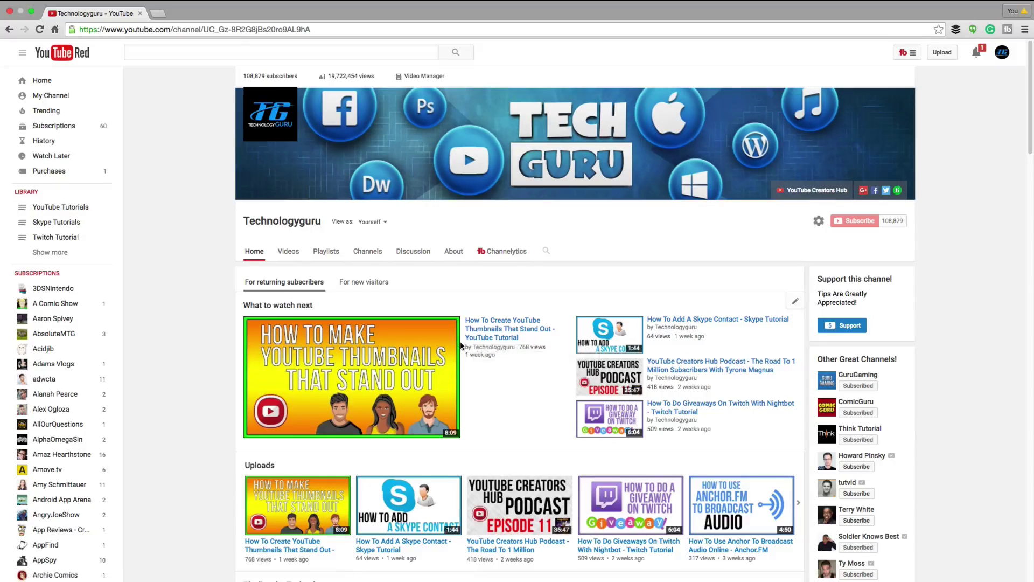
pyautogui.moveTo(456, 351)
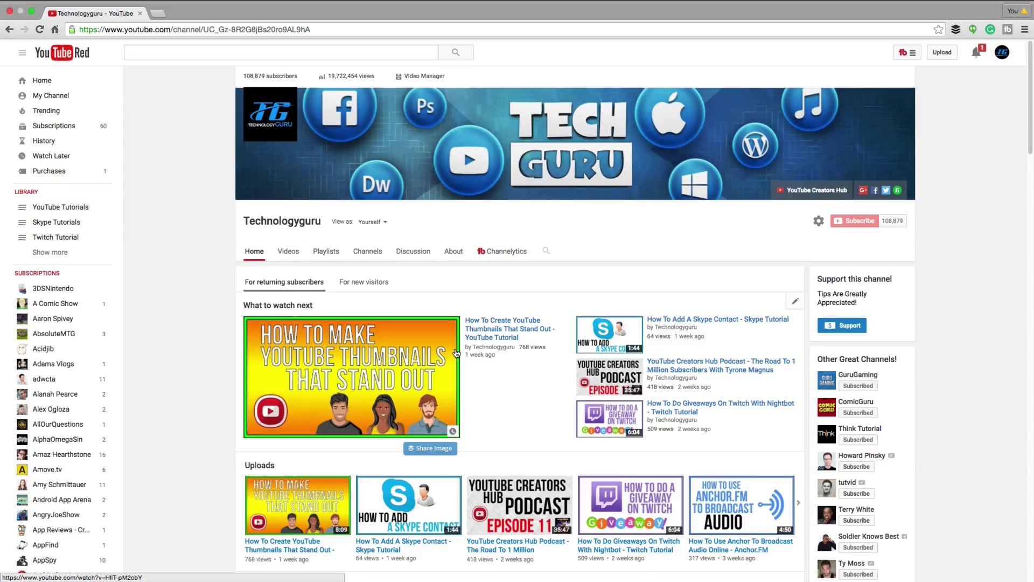